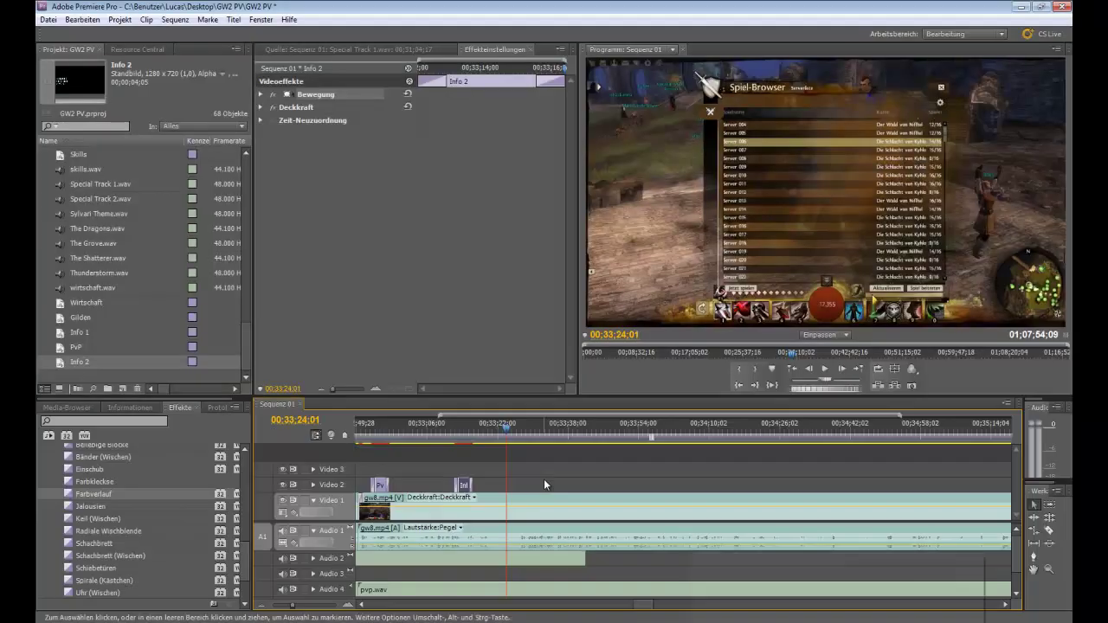
- Switch to YouTube in Chrome, open the video upload page, and close the other two tabs
left_click(972, 564)
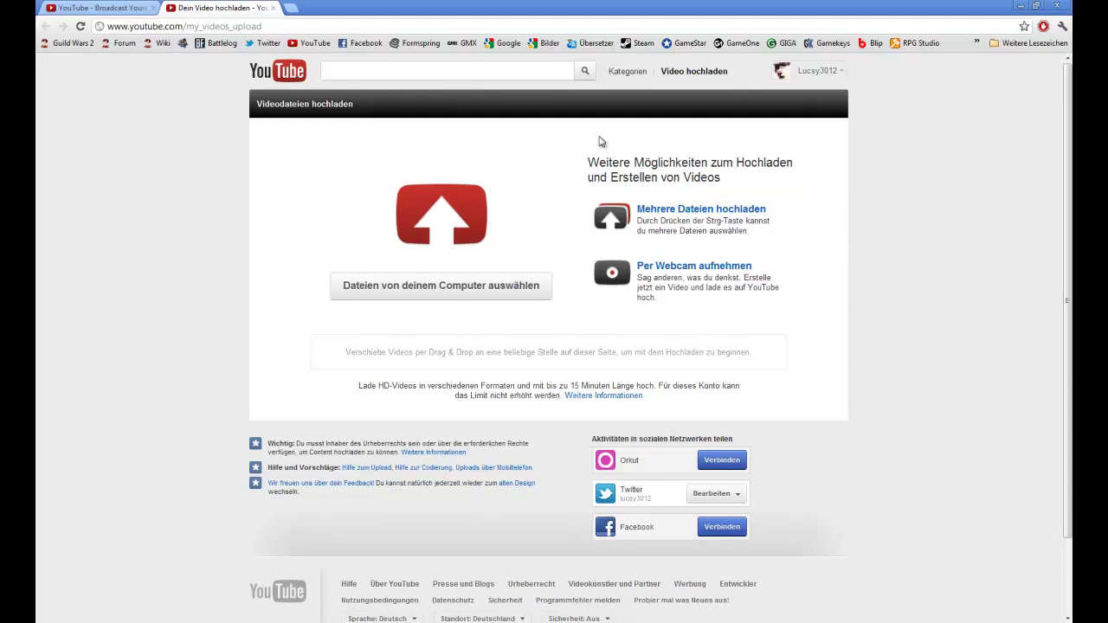
left_click(706, 71)
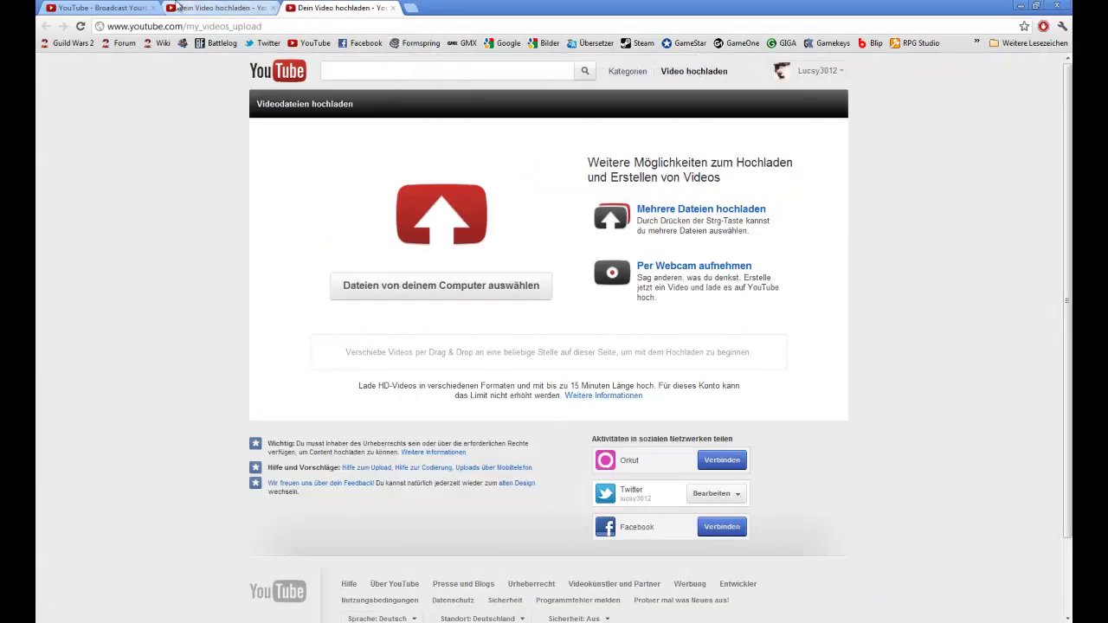
middle_click(84, 7)
middle_click(84, 7)
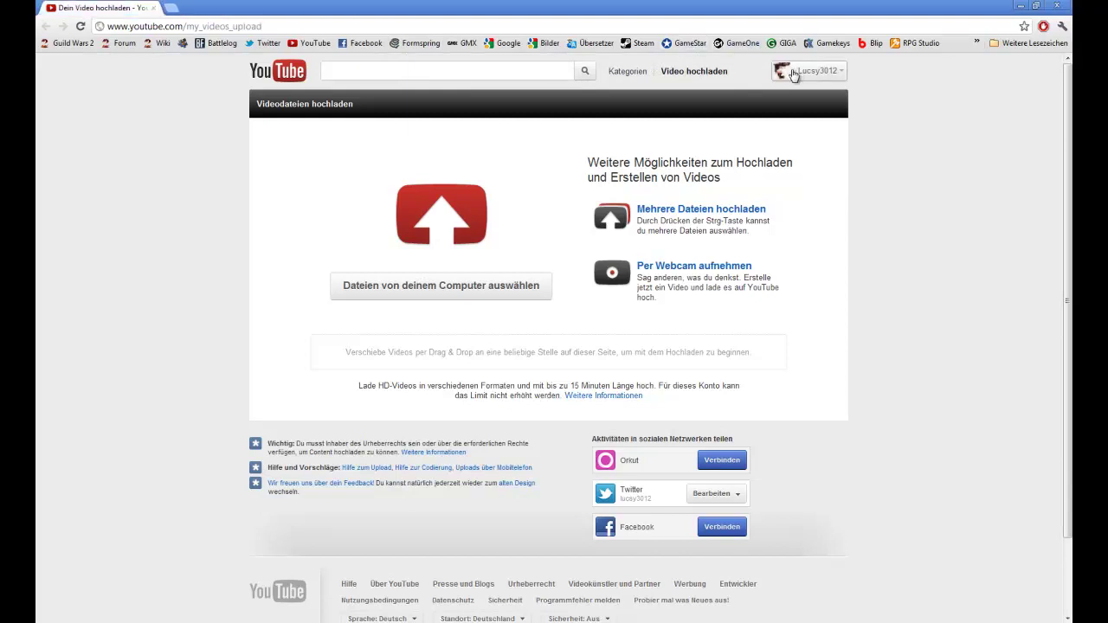
- Open the Video-Manager in a new tab and acknowledge the third-party content claim on "Battlefield 3 Montage - Beautiful Impact"
left_click(793, 72)
middle_click(781, 116)
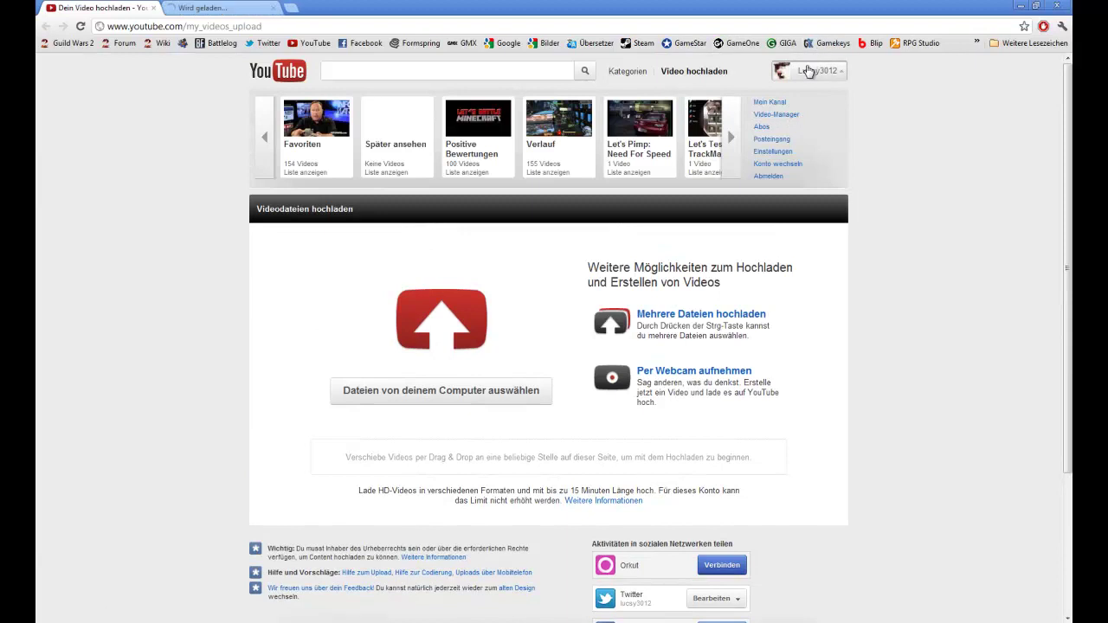
left_click(240, 7)
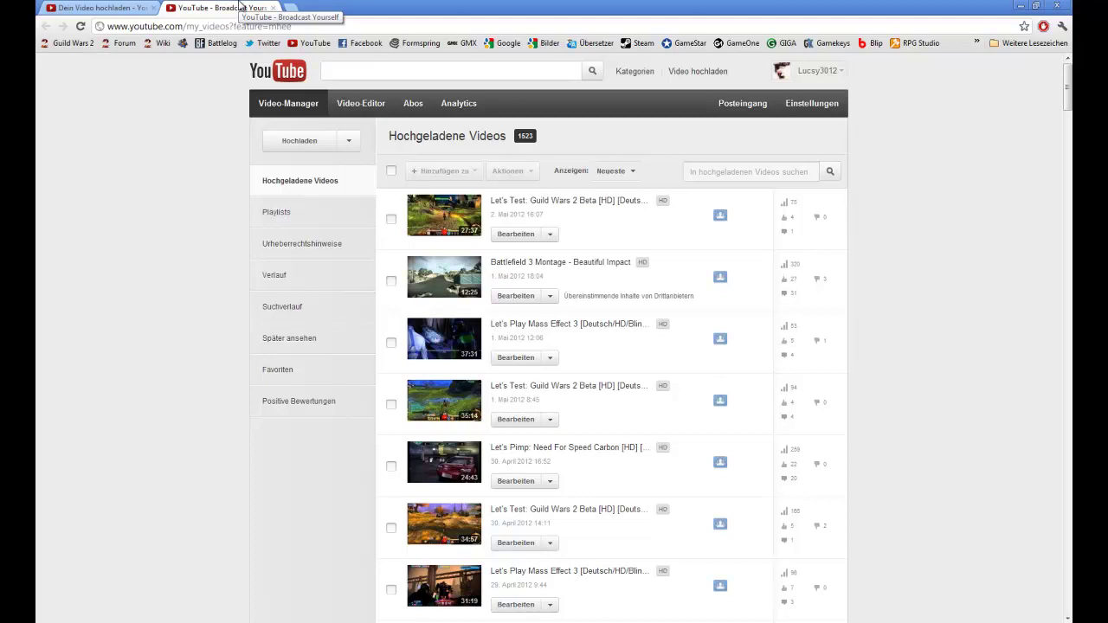
left_click(648, 299)
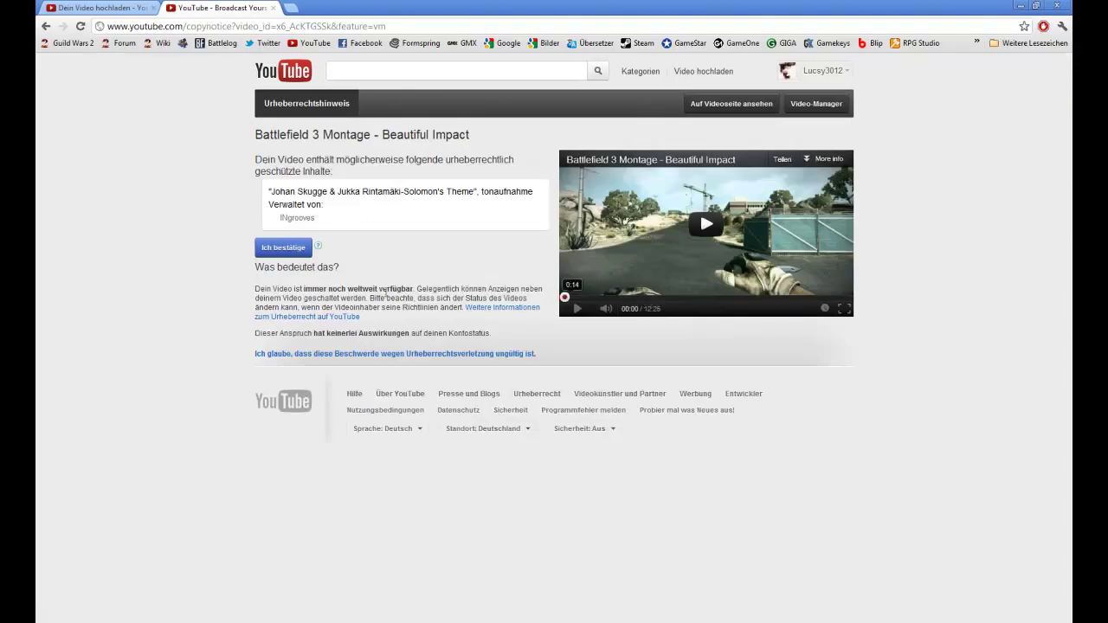
left_click(273, 252)
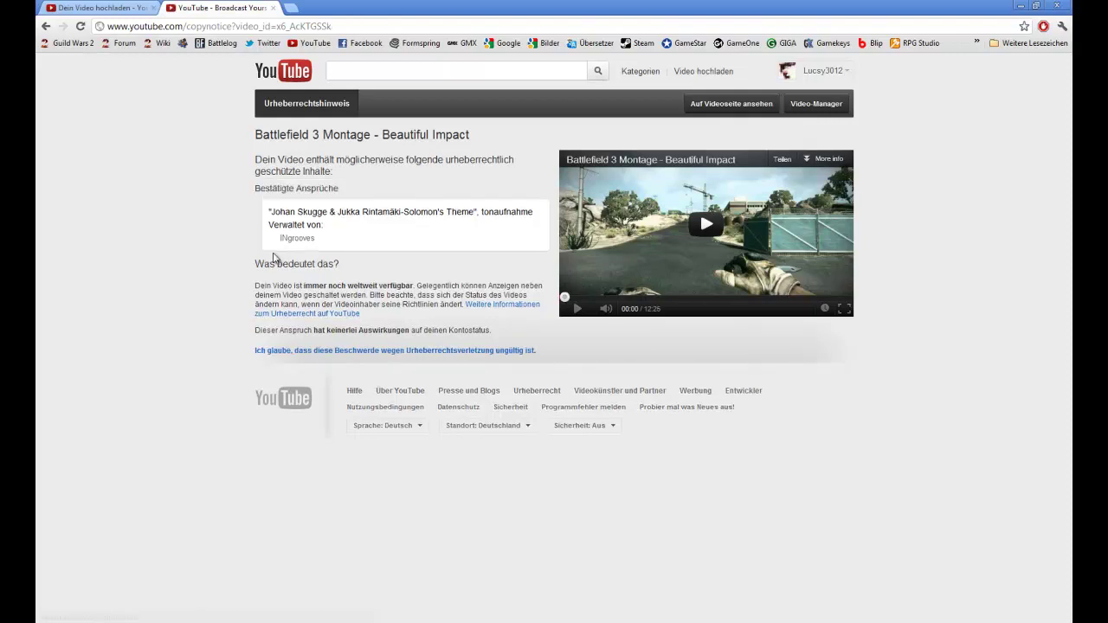
- Return to the video upload page, keeping it as the only tab, and close the Thunderbird window
left_click(680, 76)
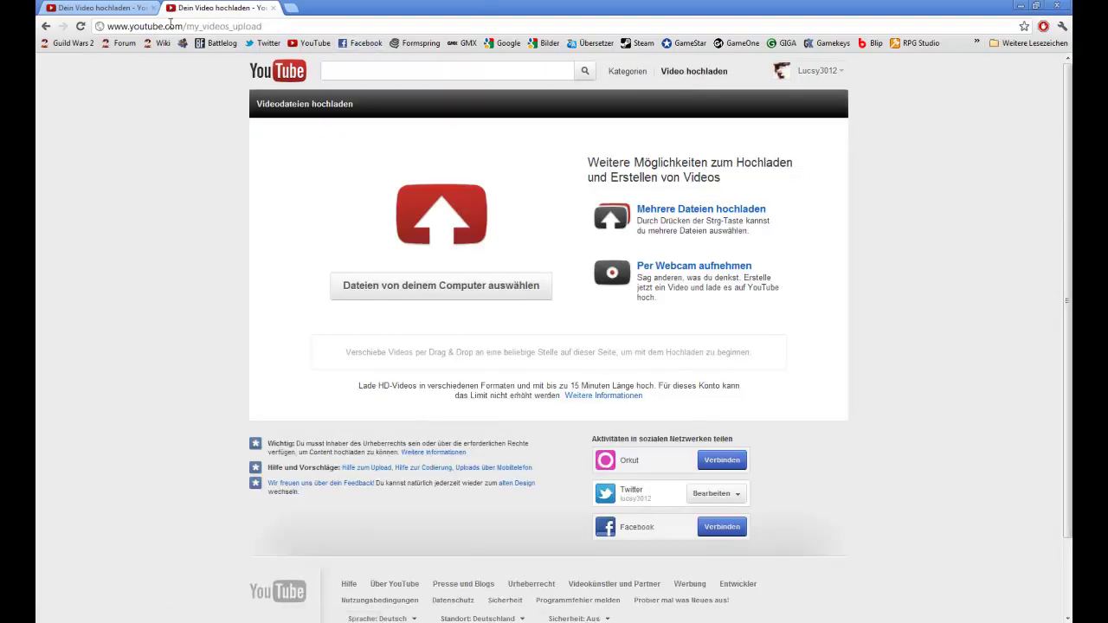
middle_click(128, 9)
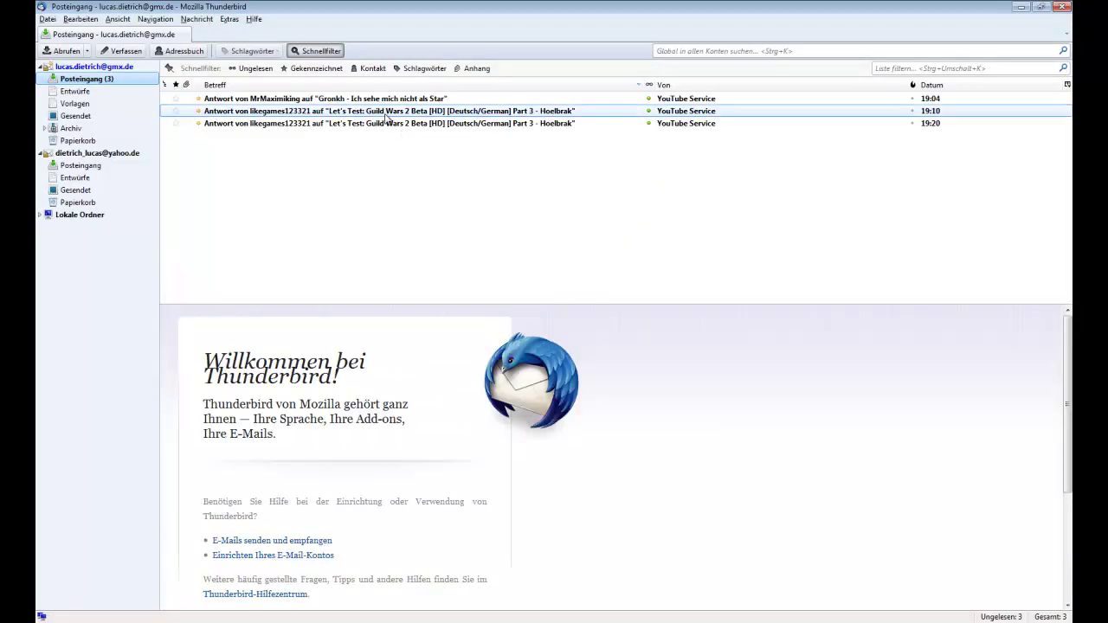
left_click(1063, 7)
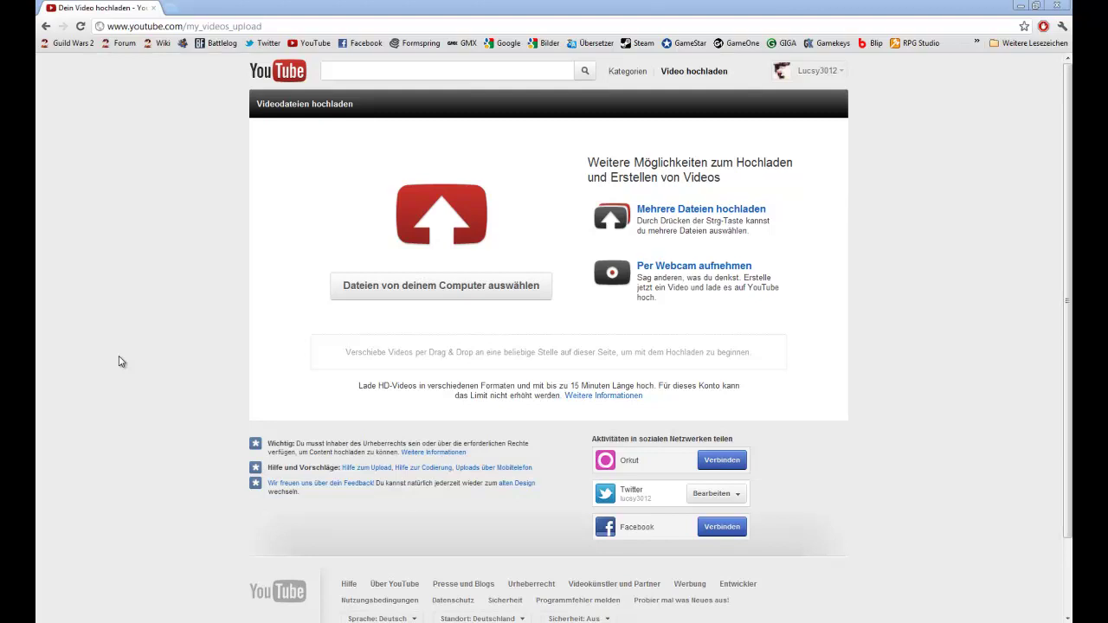
- Check the list of uploaded videos in the Video-Manager in a new tab, and return to the upload page
left_click(814, 71)
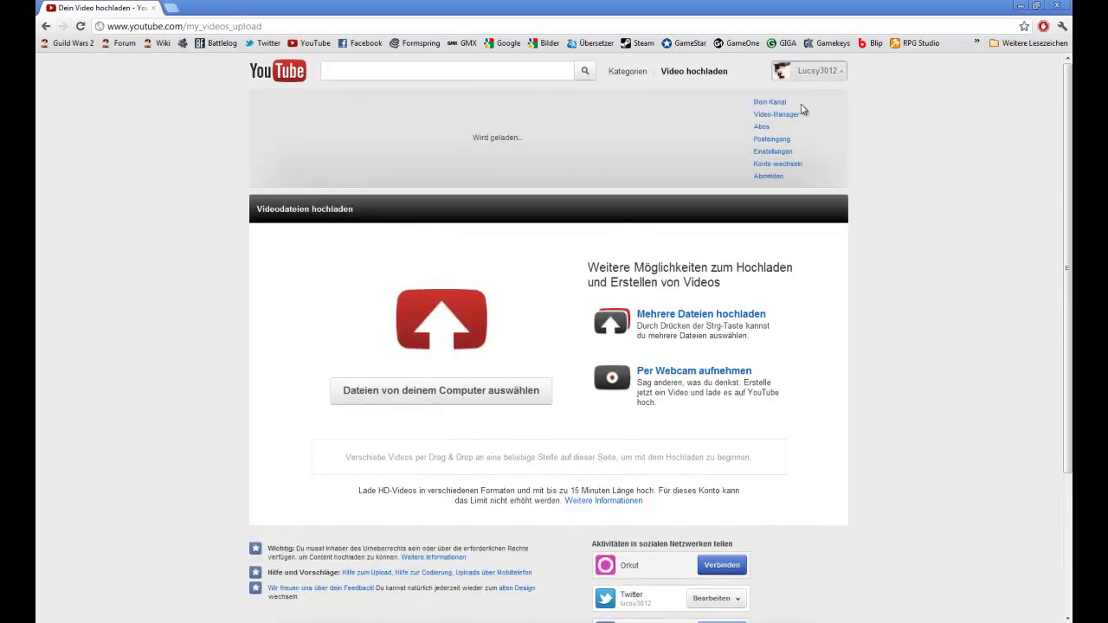
middle_click(791, 117)
left_click(236, 7)
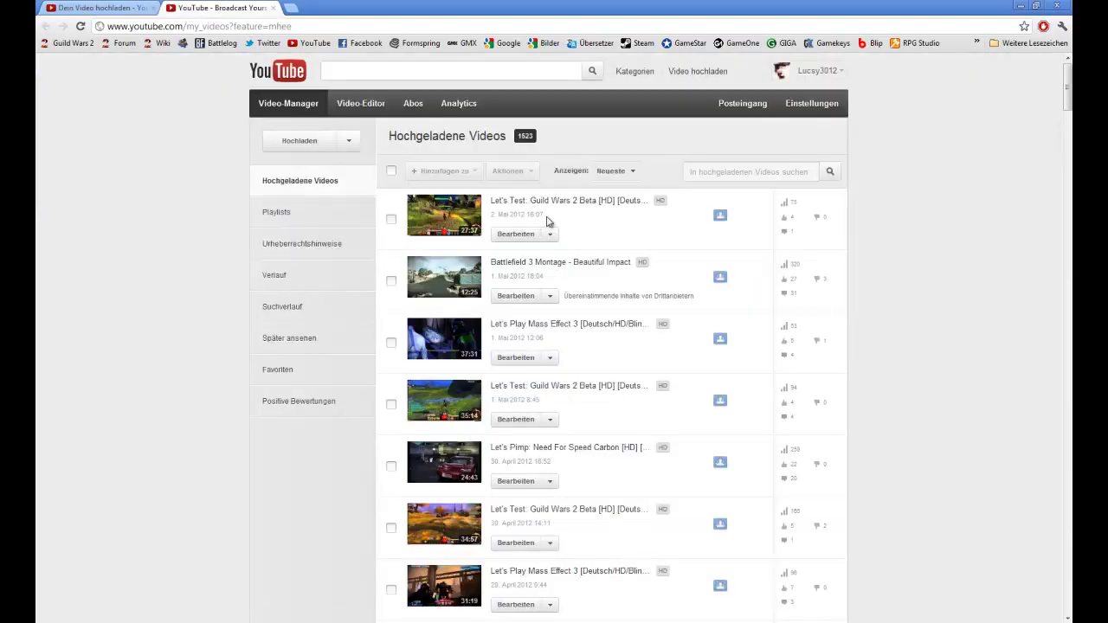
scroll(570, 226, "down", 1)
scroll(569, 227, "up", 1)
left_click(675, 71)
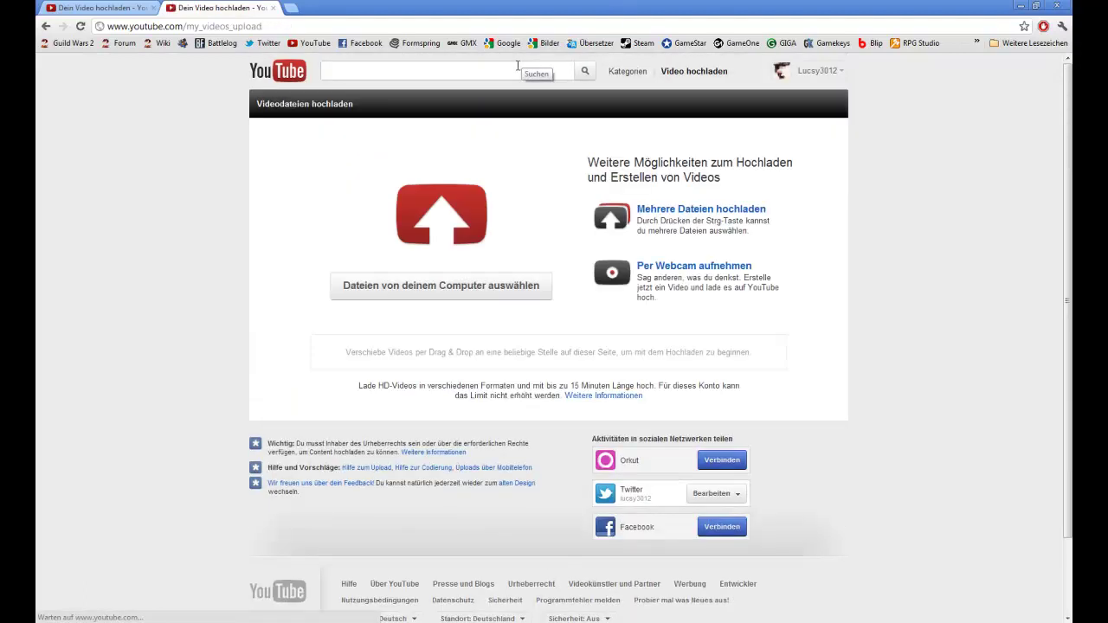
- Start Mozilla Firefox and open YouTube's video upload page there
left_click(41, 616)
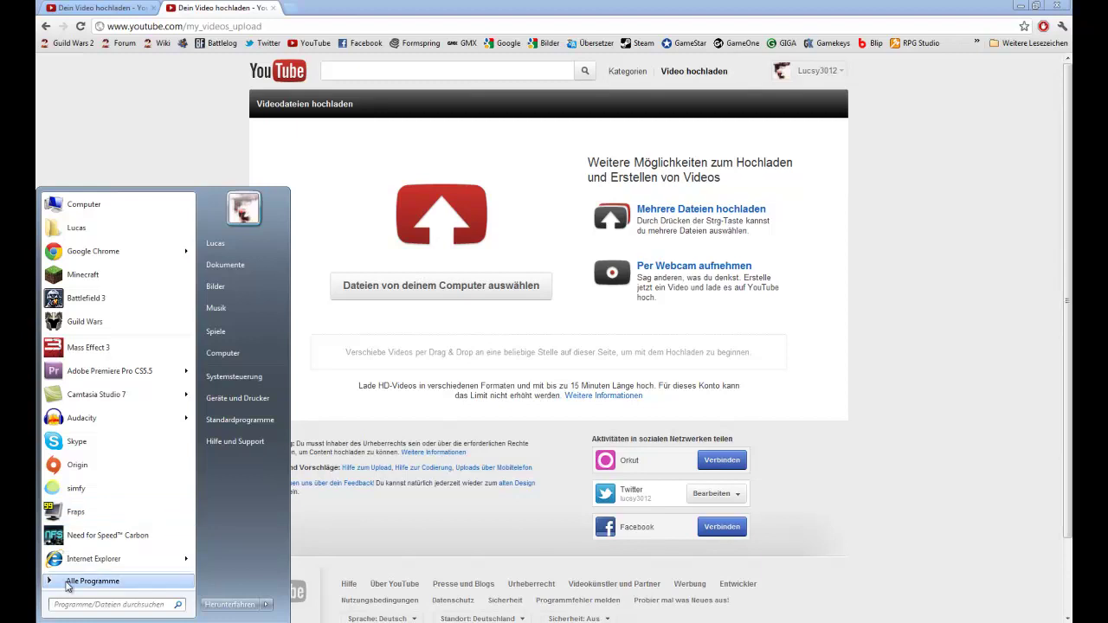
left_click(69, 580)
scroll(104, 494, "down", 4)
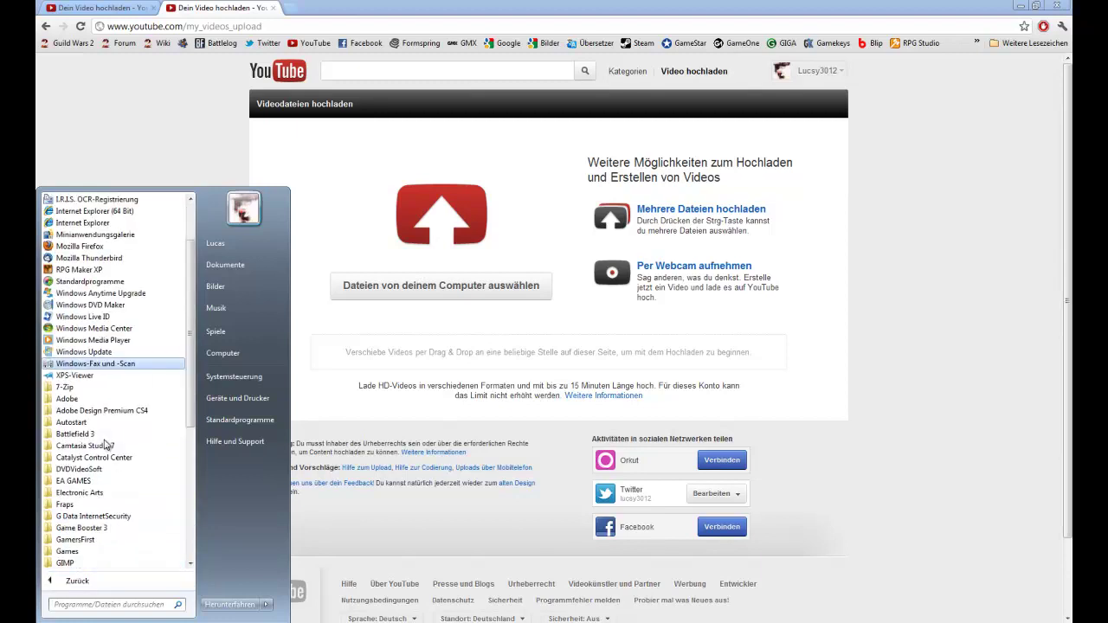
scroll(112, 463, "down", 5)
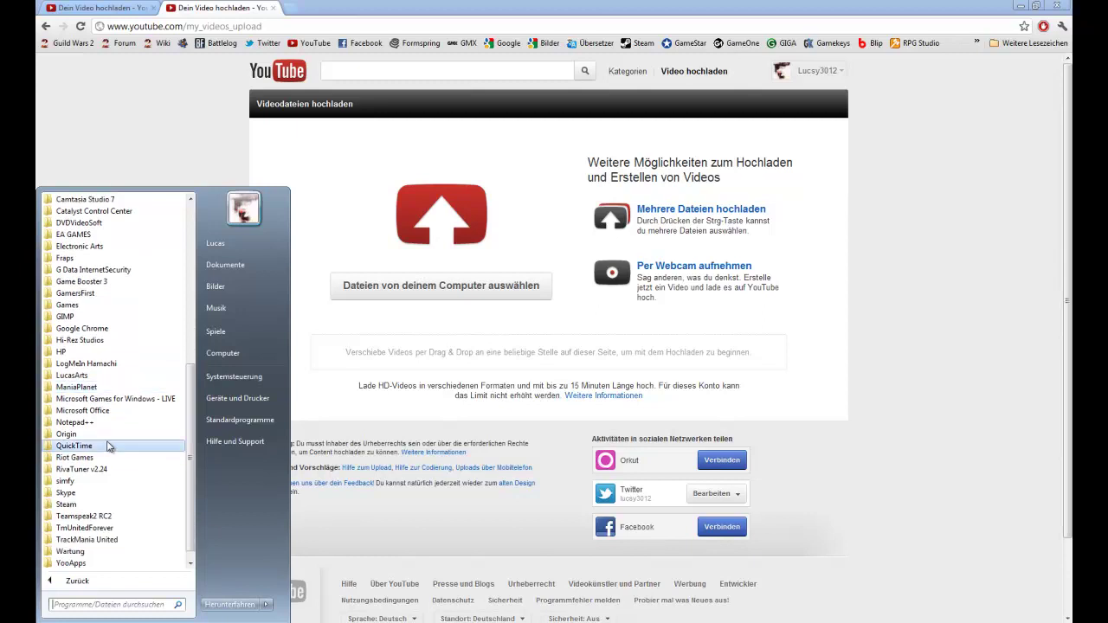
scroll(76, 448, "up", 2)
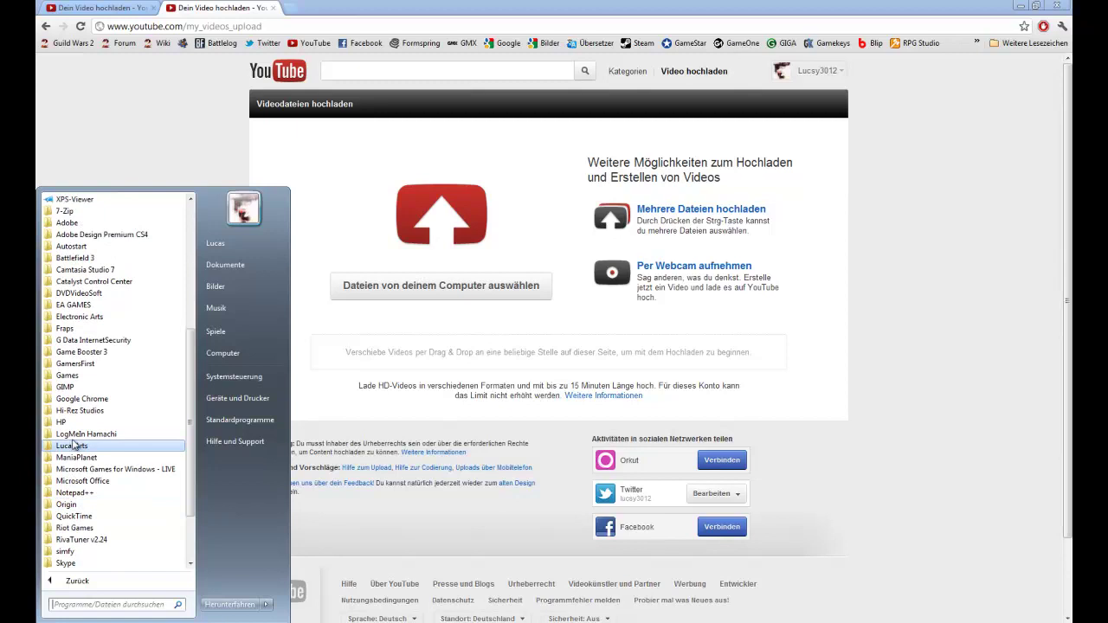
scroll(86, 427, "up", 7)
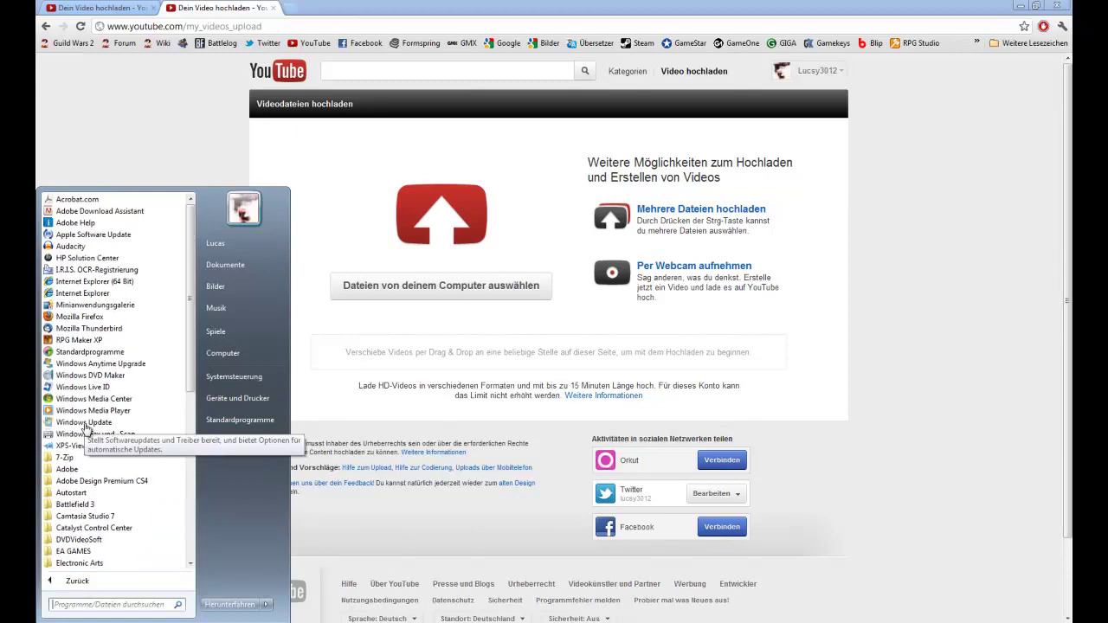
left_click(97, 318)
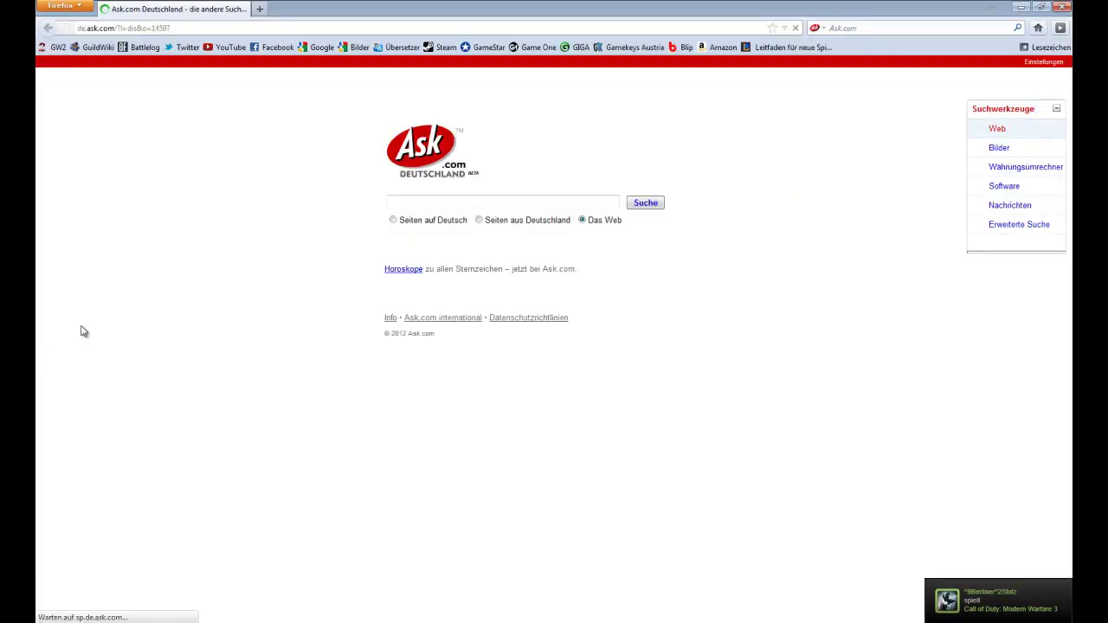
left_click(227, 47)
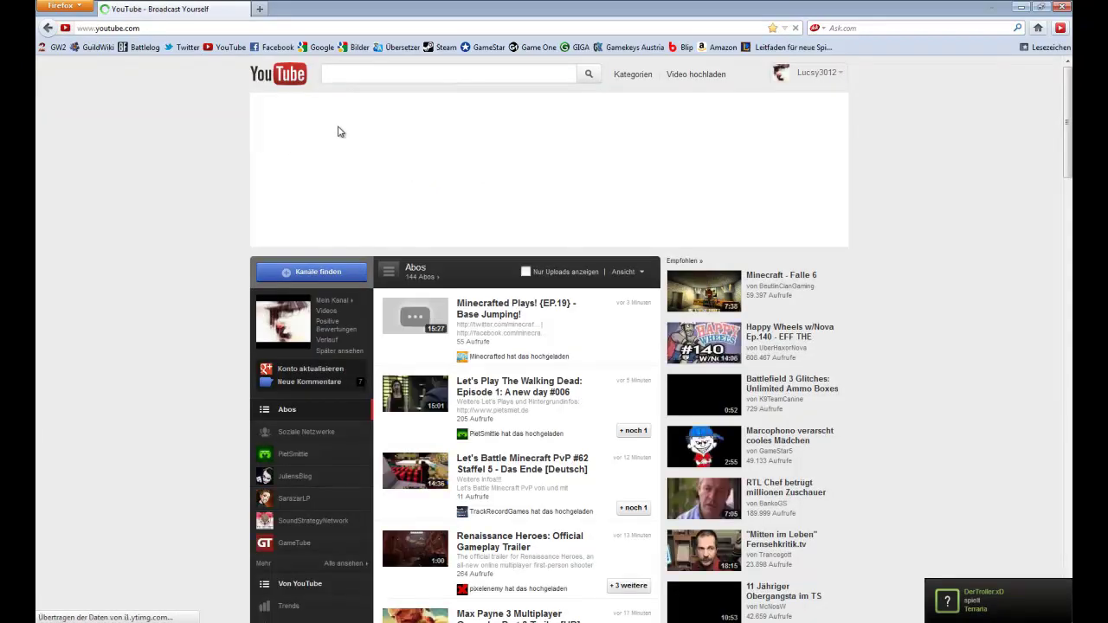
left_click(722, 76)
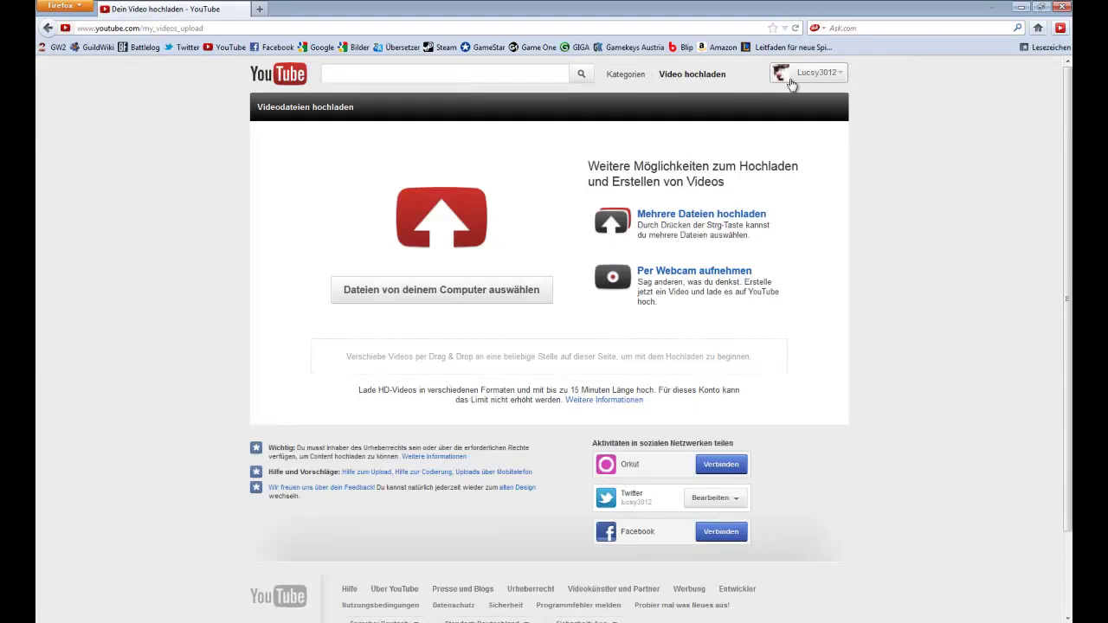
- Sign out of the YouTube account and close Firefox with all its tabs
left_click(788, 73)
left_click(768, 180)
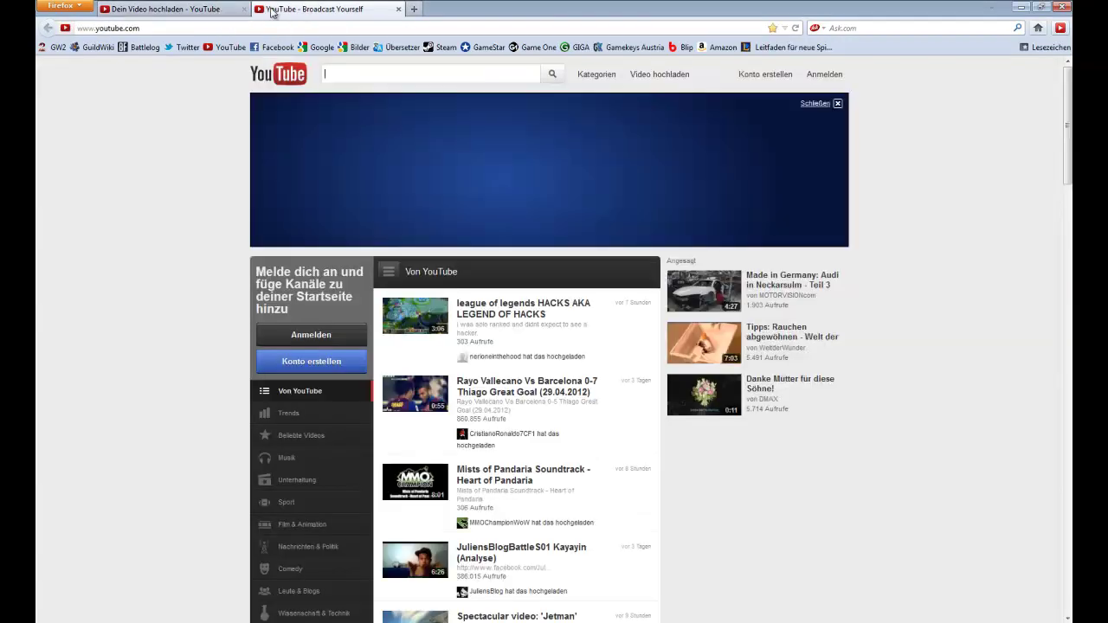
left_click(1064, 10)
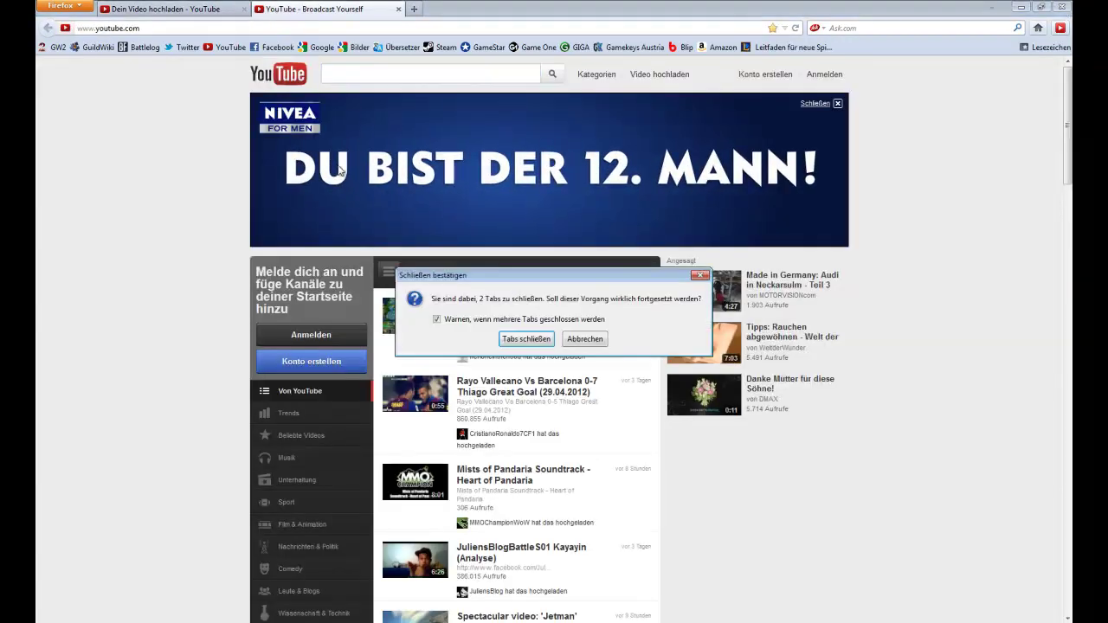
left_click(530, 343)
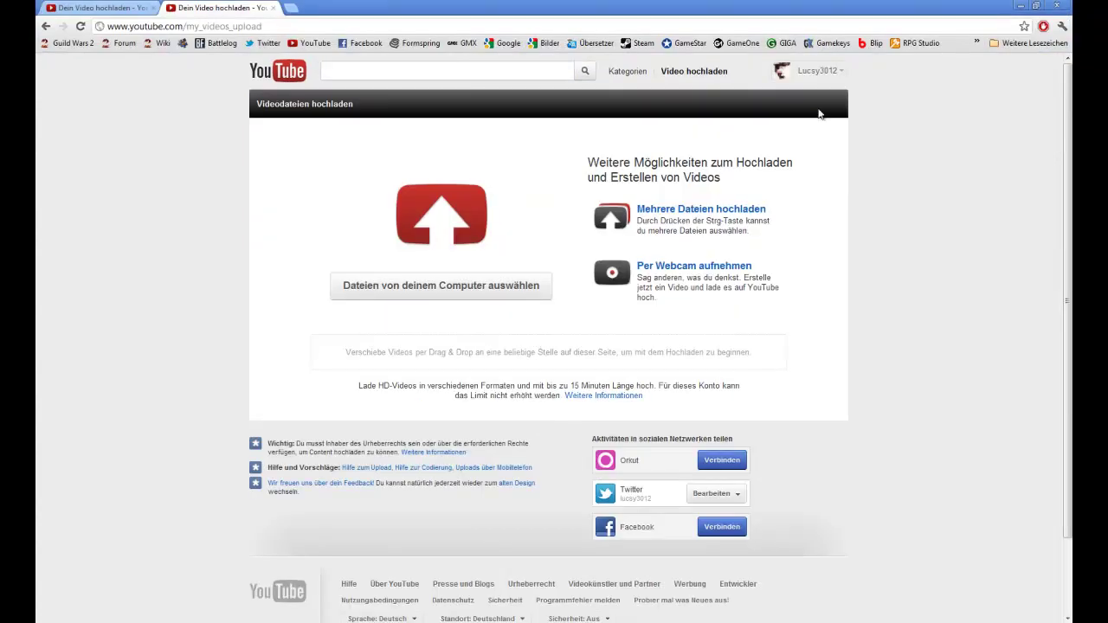
- Close the duplicate upload tab in Chrome and sign out of YouTube
key("ctrl+w")
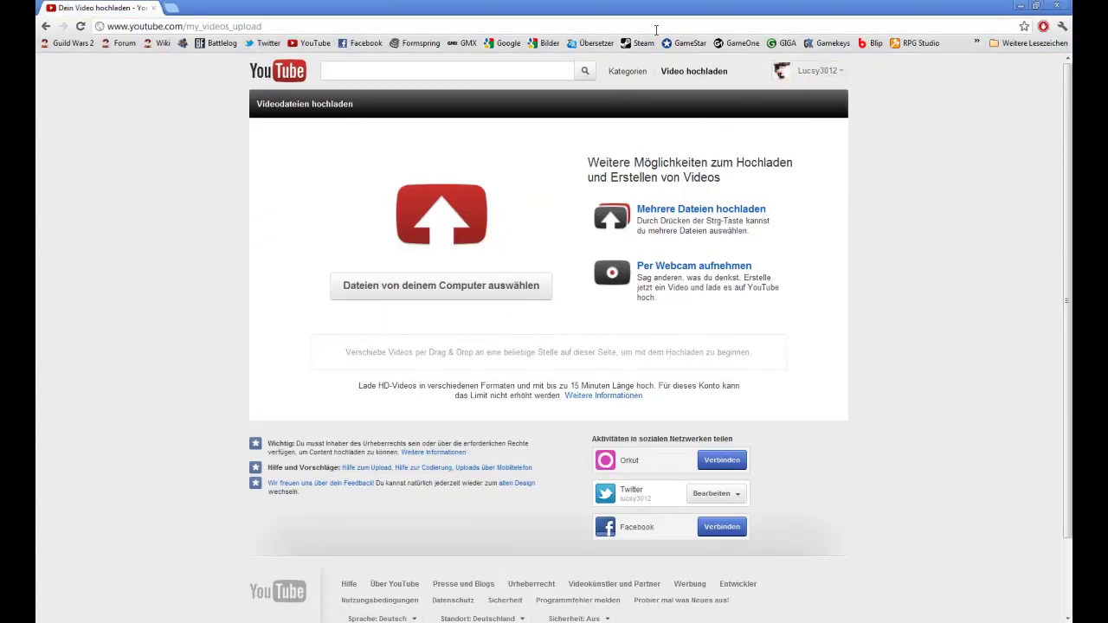
left_click(815, 71)
left_click(783, 179)
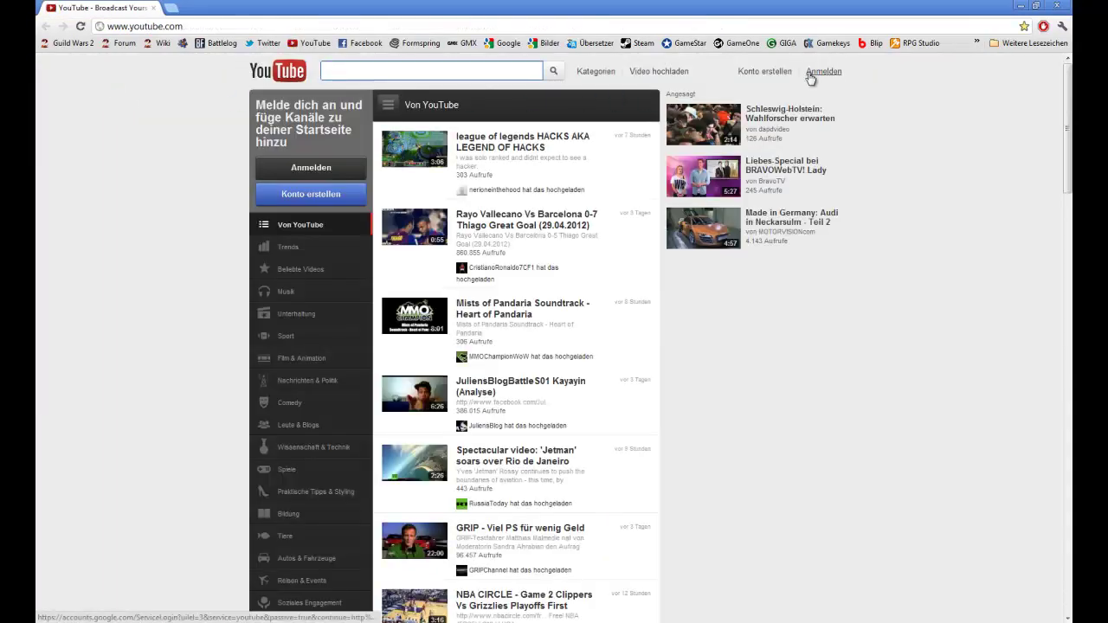
- Sign back in to YouTube and open the video upload page
left_click(821, 72)
left_click(697, 250)
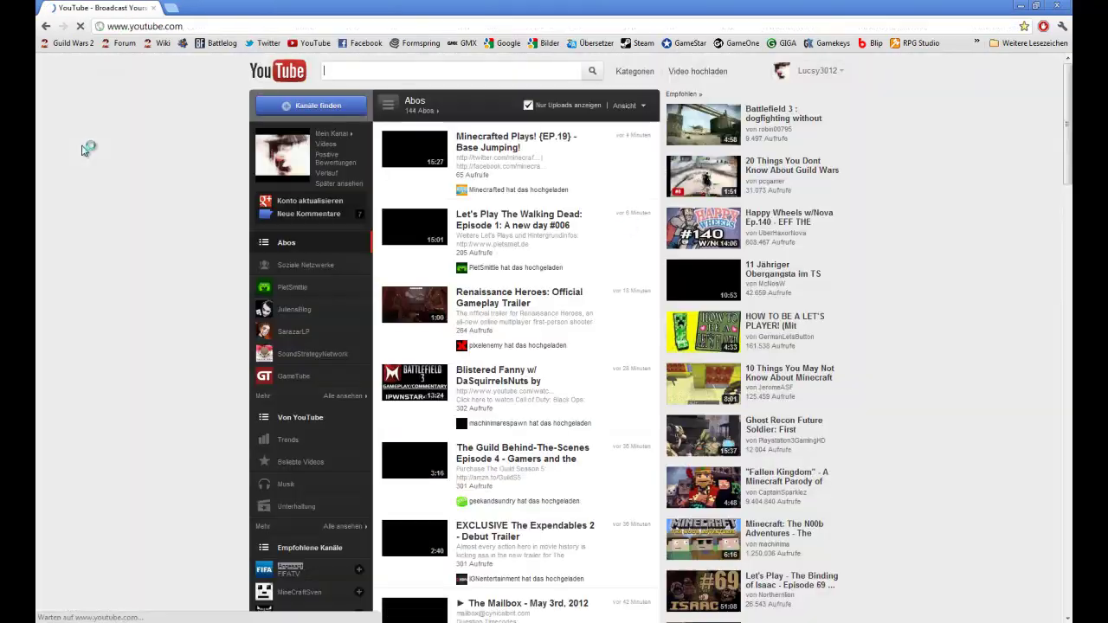
left_click(728, 77)
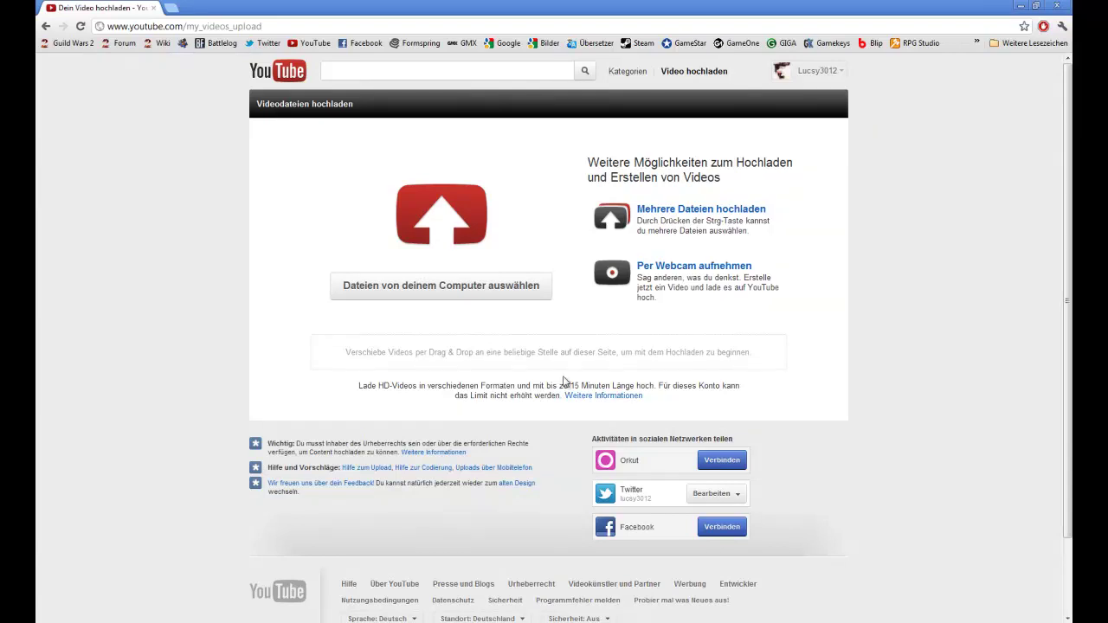
- Open the account overview from the upload limit note and look through the copyright notices linked under Content-ID-Ansprüche
left_click(597, 397)
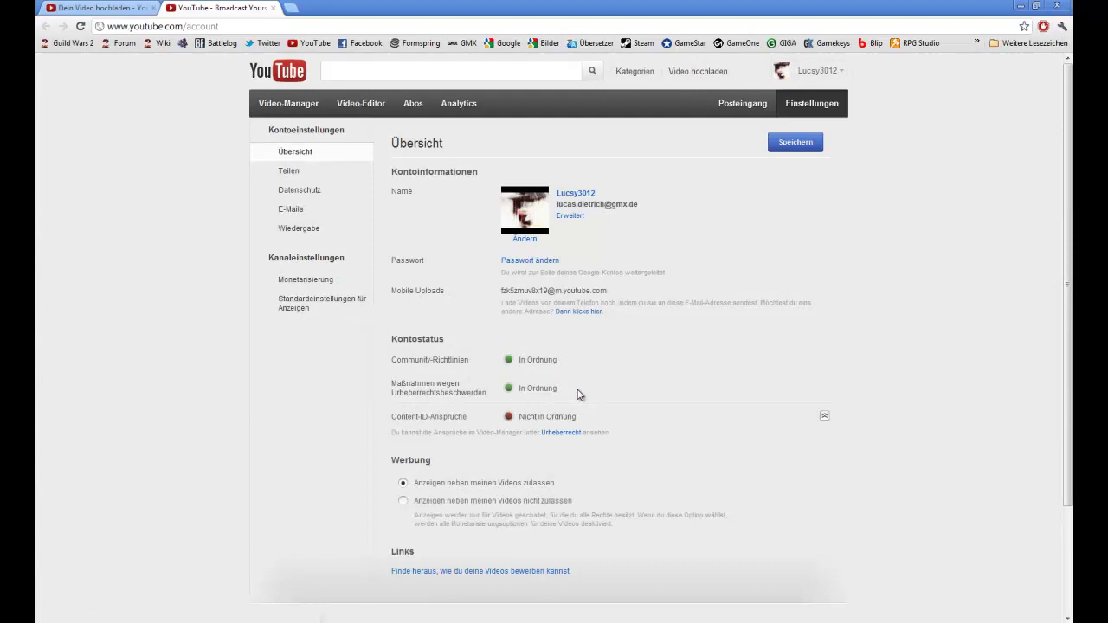
left_click(549, 435)
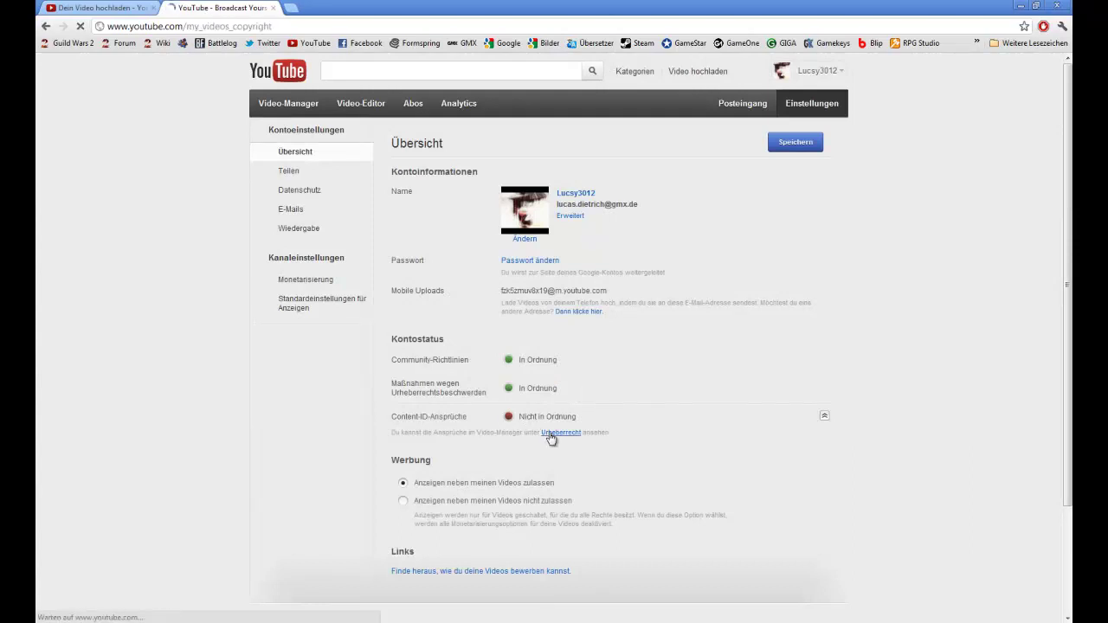
scroll(549, 438, "down", 3)
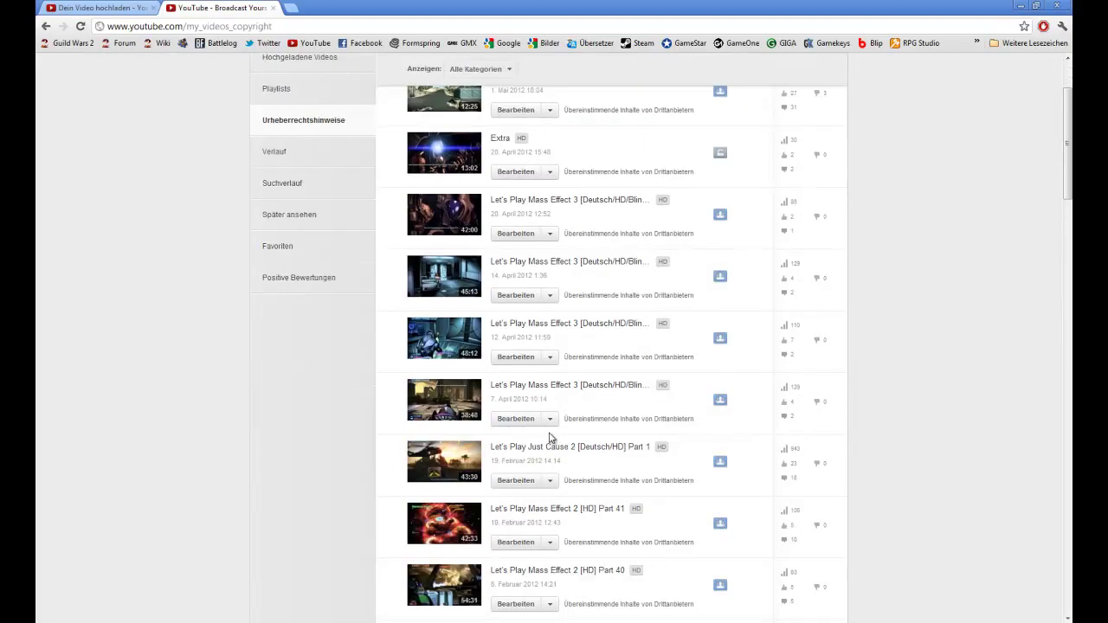
scroll(549, 438, "up", 2)
scroll(549, 438, "down", 8)
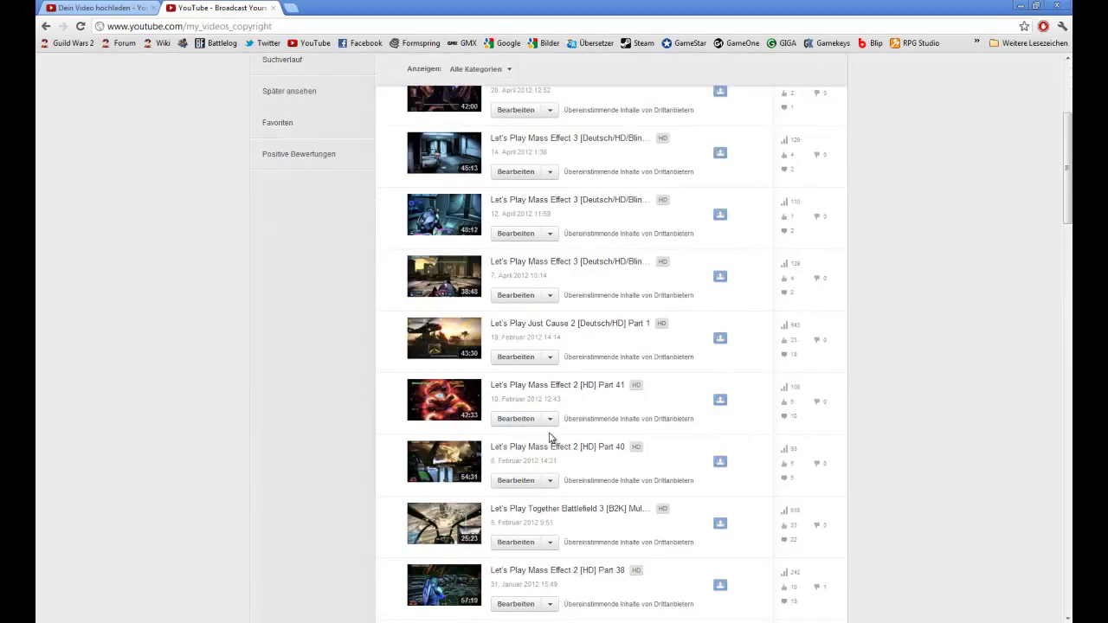
- Open the copyright notice of the blocked video "Let's Play GTA IV-Multiplayer [HD] [Together] Part 5" in a new tab
scroll(549, 438, "down", 10)
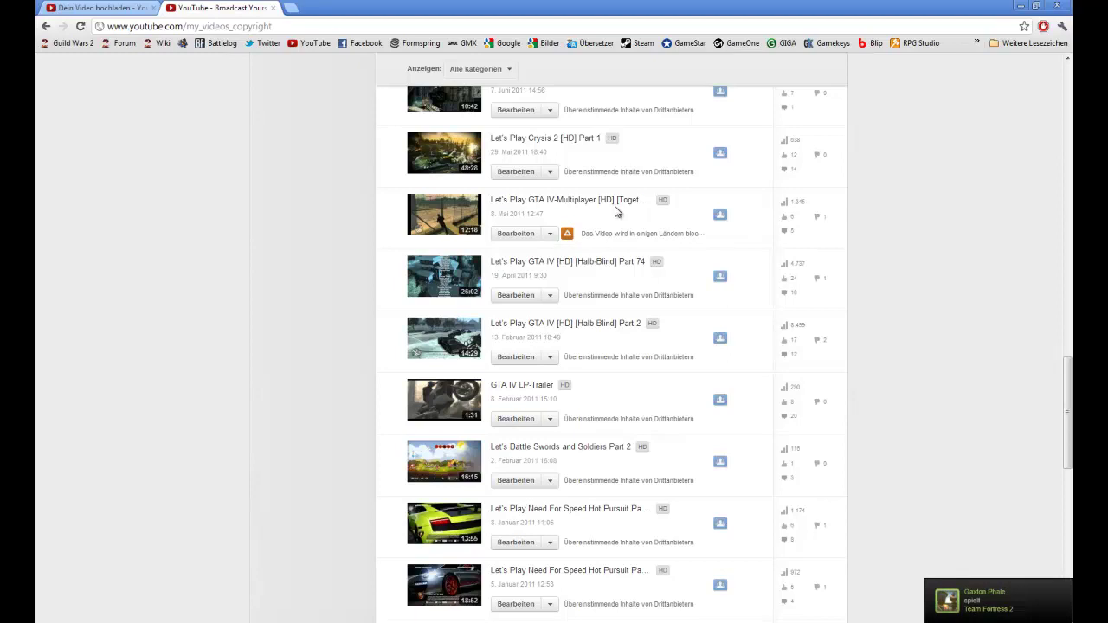
middle_click(604, 234)
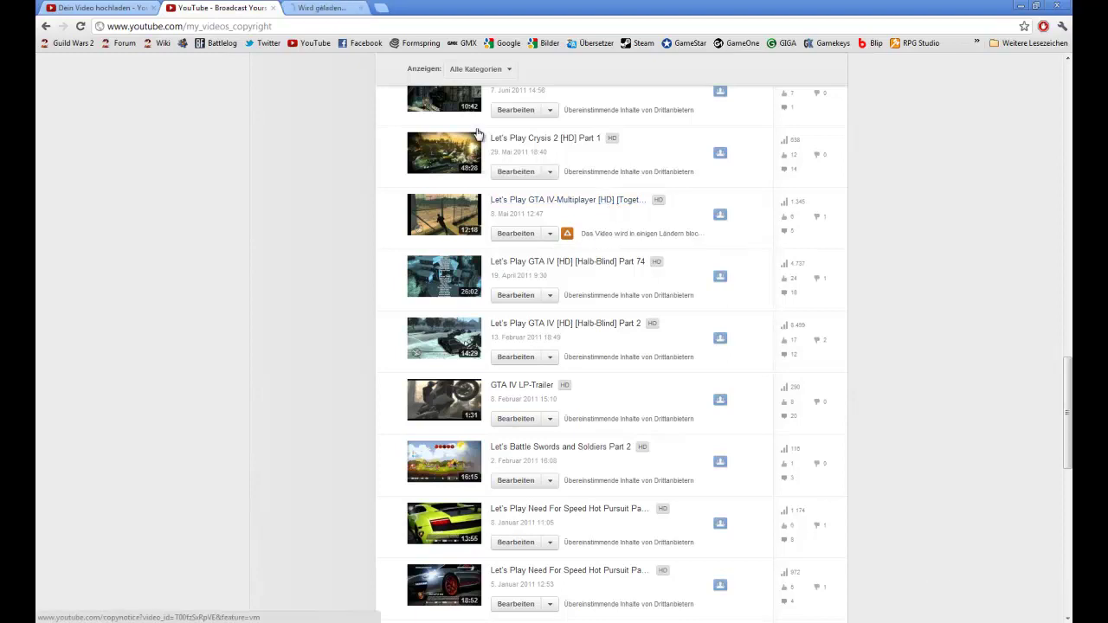
left_click(300, 8)
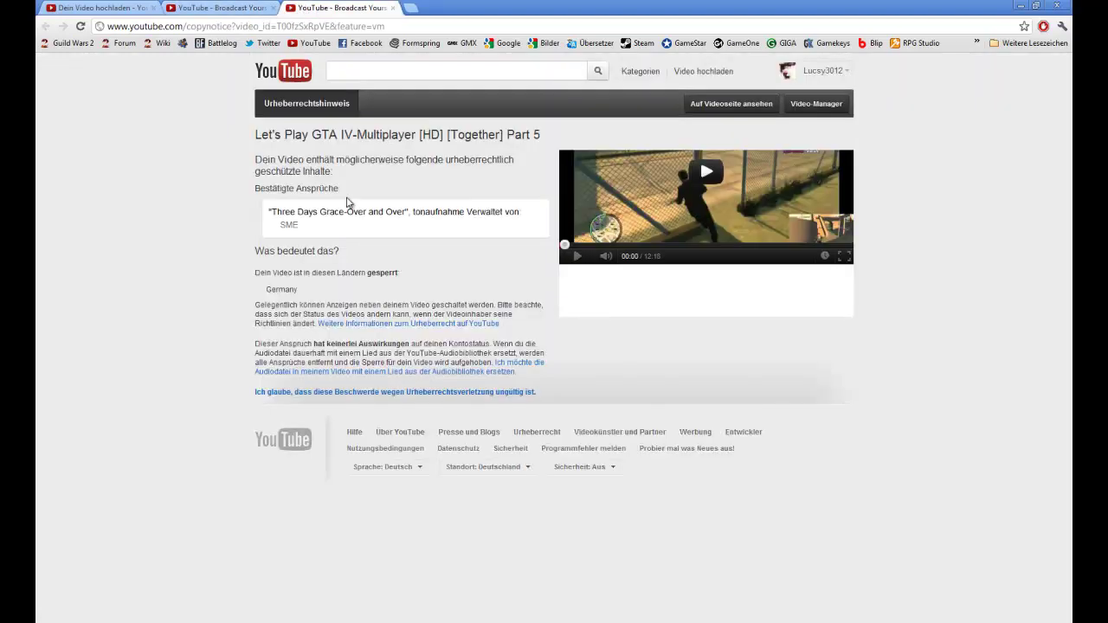
- Close the copyright notice tab and look through the older videos in the Urheberrechtshinweise list
left_click(392, 7)
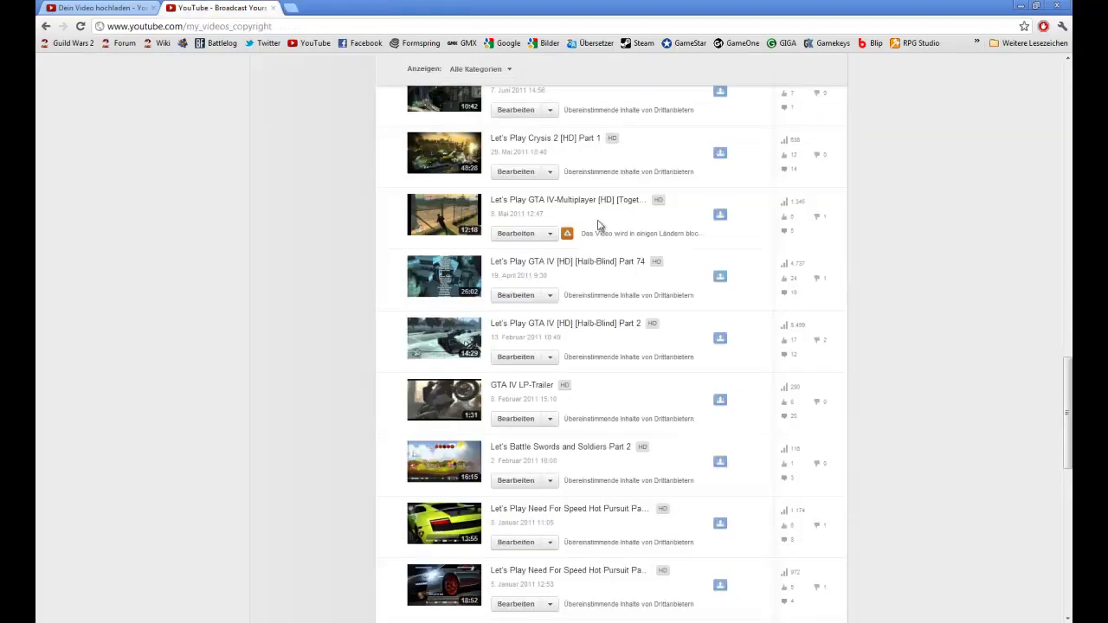
scroll(573, 238, "down", 6)
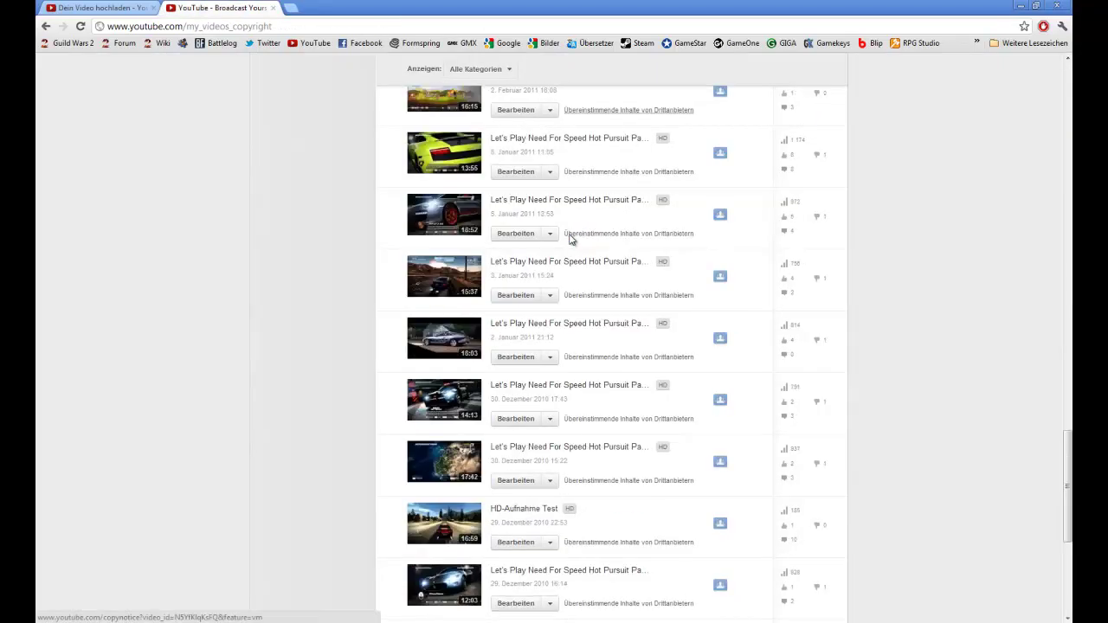
scroll(560, 273, "up", 10)
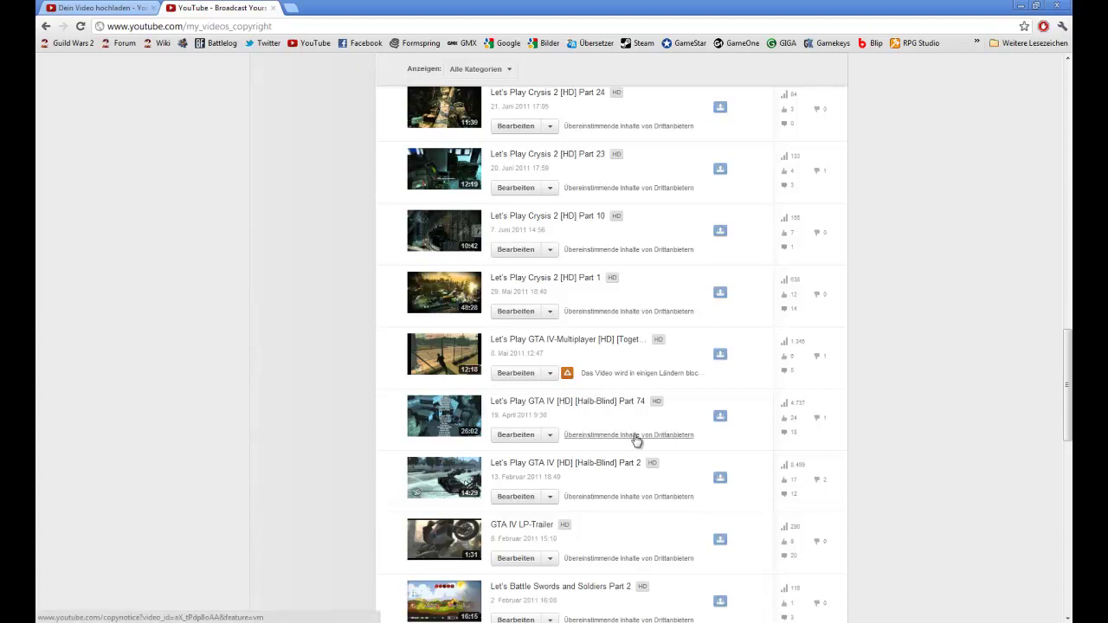
scroll(627, 441, "down", 3)
scroll(624, 439, "down", 6)
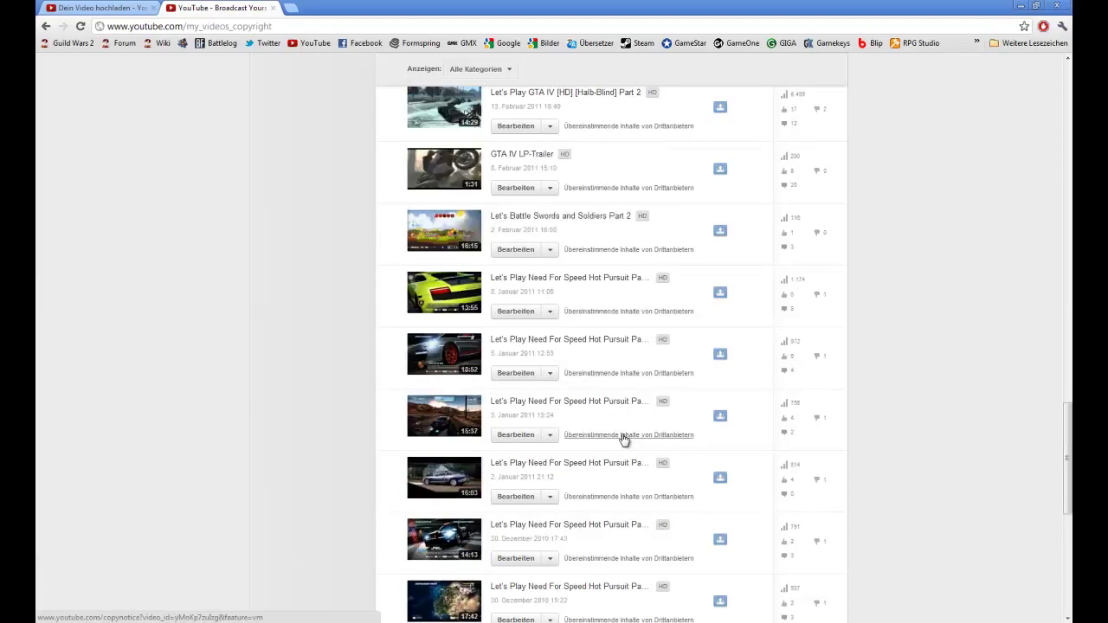
scroll(623, 439, "up", 5)
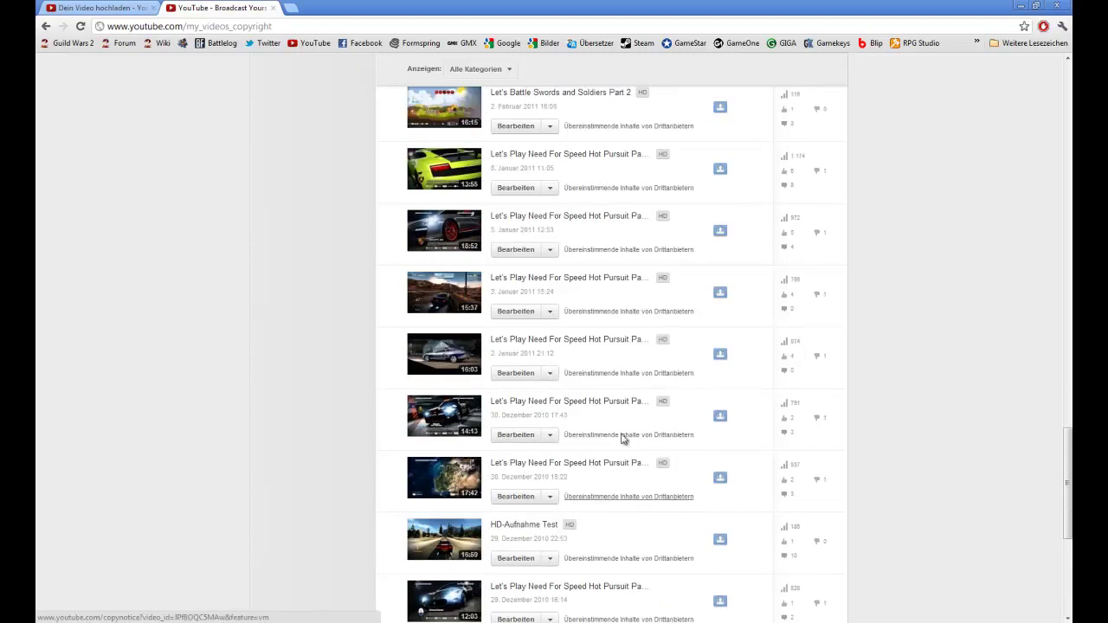
- View the copyright notice of "Let's Play Need For Speed Hot Pursuit Part 16" in a new tab and close it
middle_click(629, 252)
left_click(360, 7)
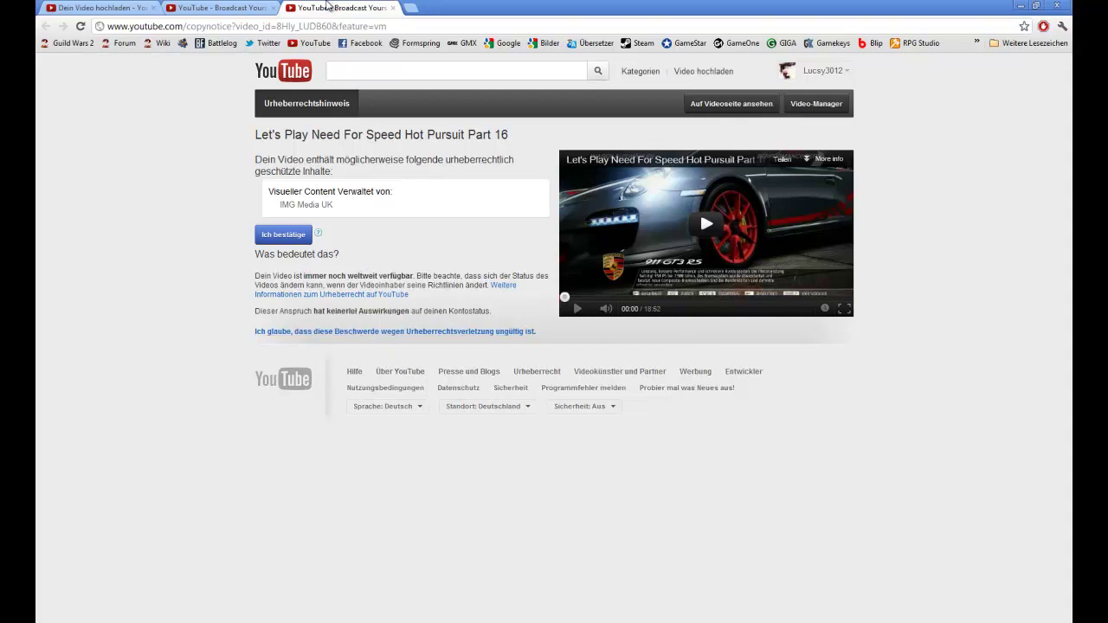
middle_click(327, 4)
- View the editing page of the blocked "Let's Play GTA IV-Multiplayer [HD] [Together] Part 5" video and return to the copyright notices list
scroll(606, 294, "up", 6)
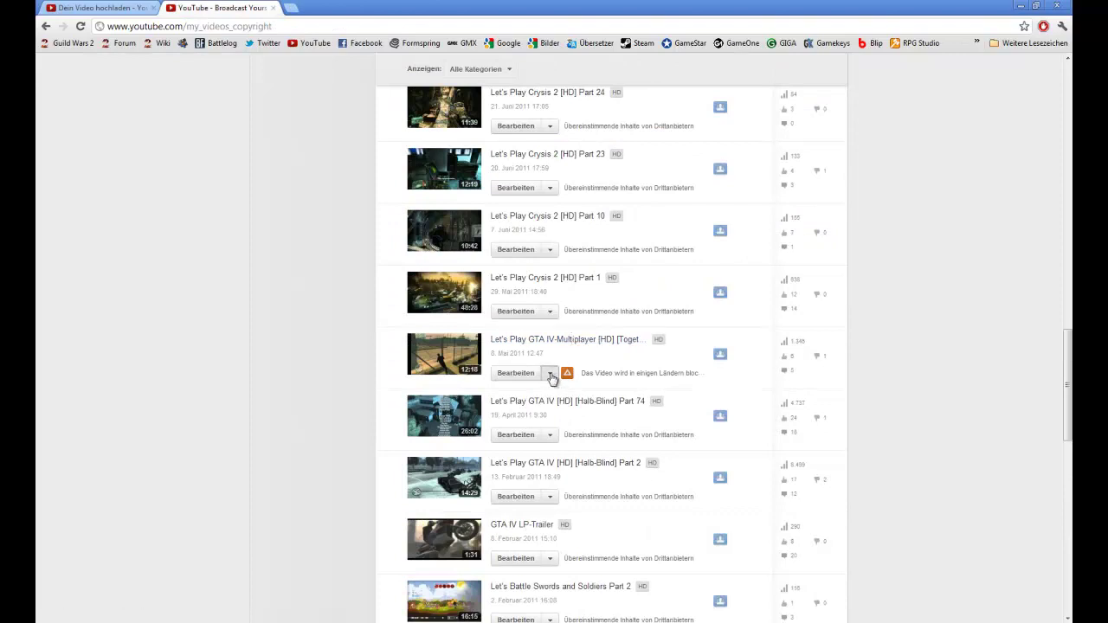
left_click(551, 375)
left_click(555, 392)
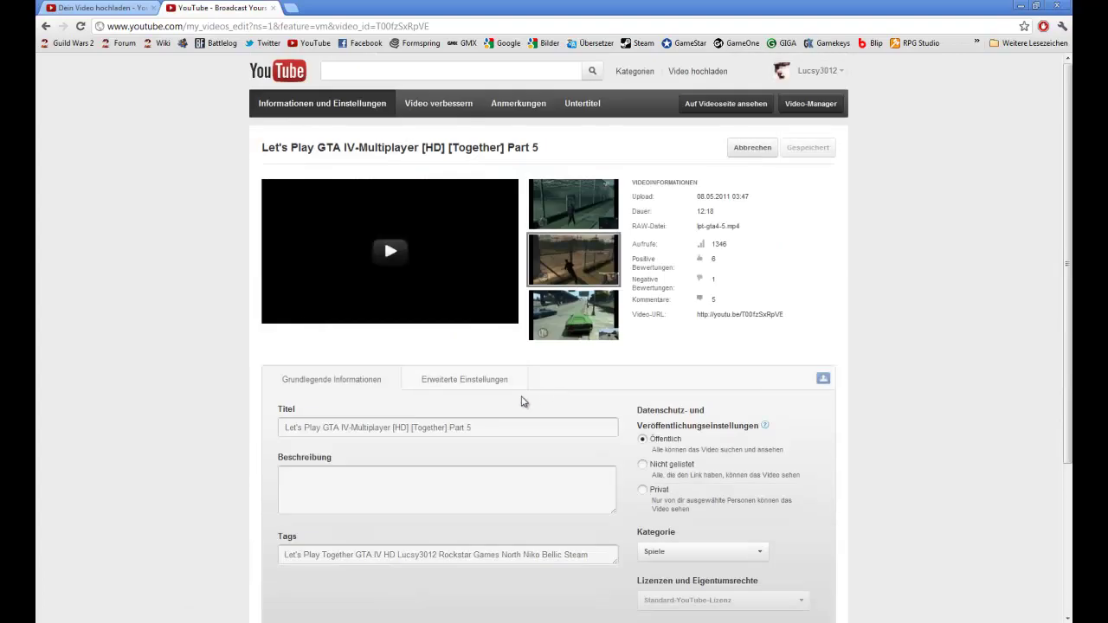
scroll(519, 395, "down", 3)
scroll(519, 395, "up", 3)
left_click(46, 26)
left_click(553, 379)
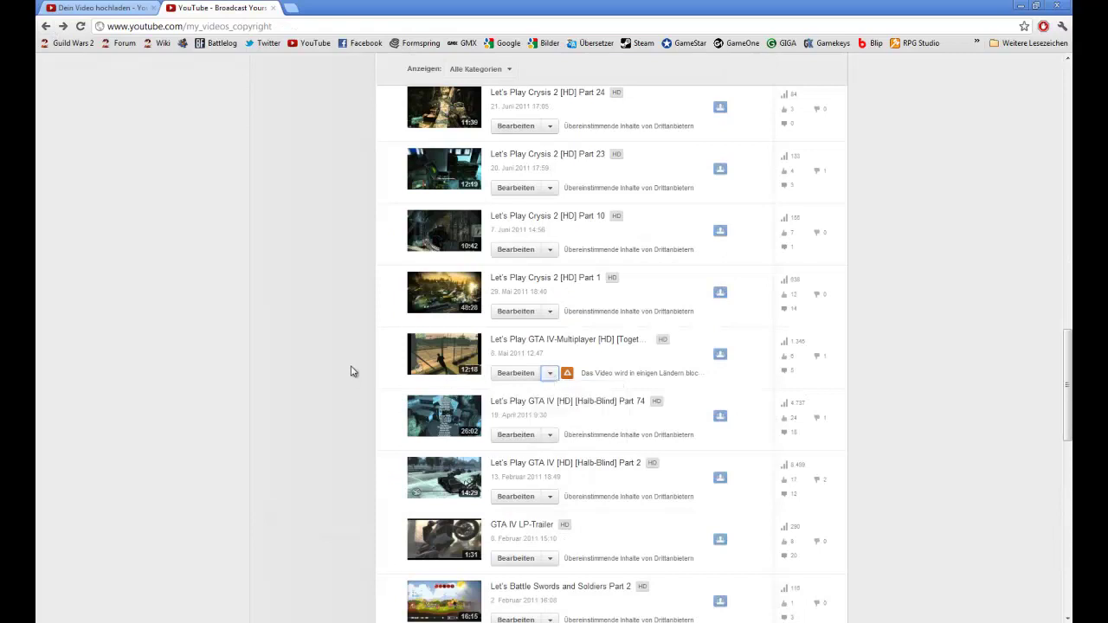
mouse_move(538, 381)
scroll(577, 339, "up", 15)
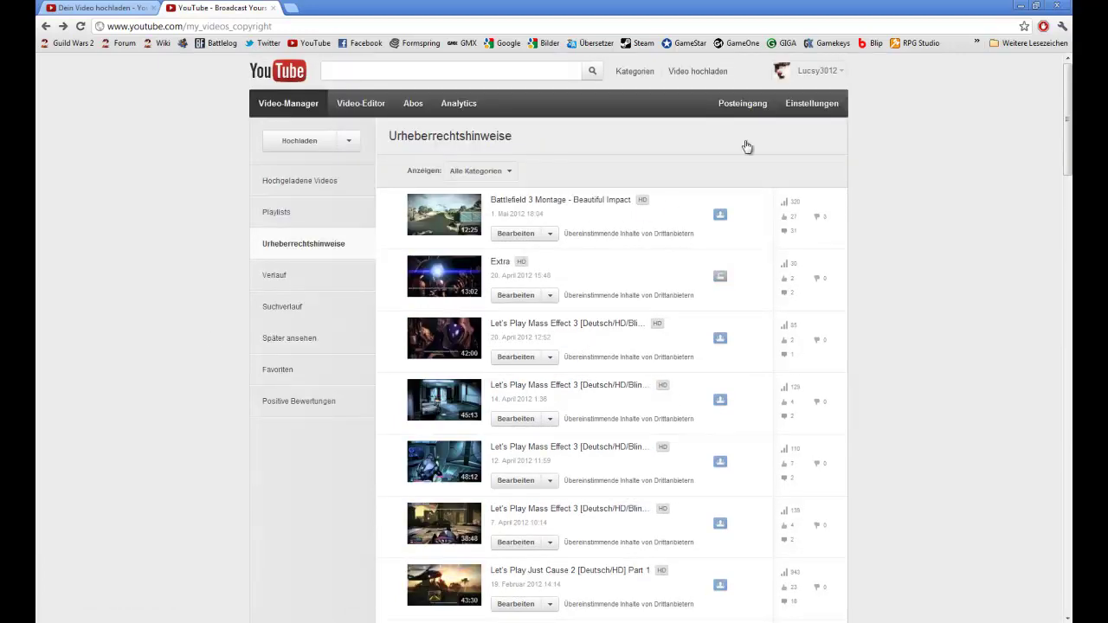
- Open the Video-Manager and search the uploaded videos for "together part 5"
left_click(814, 71)
left_click(789, 116)
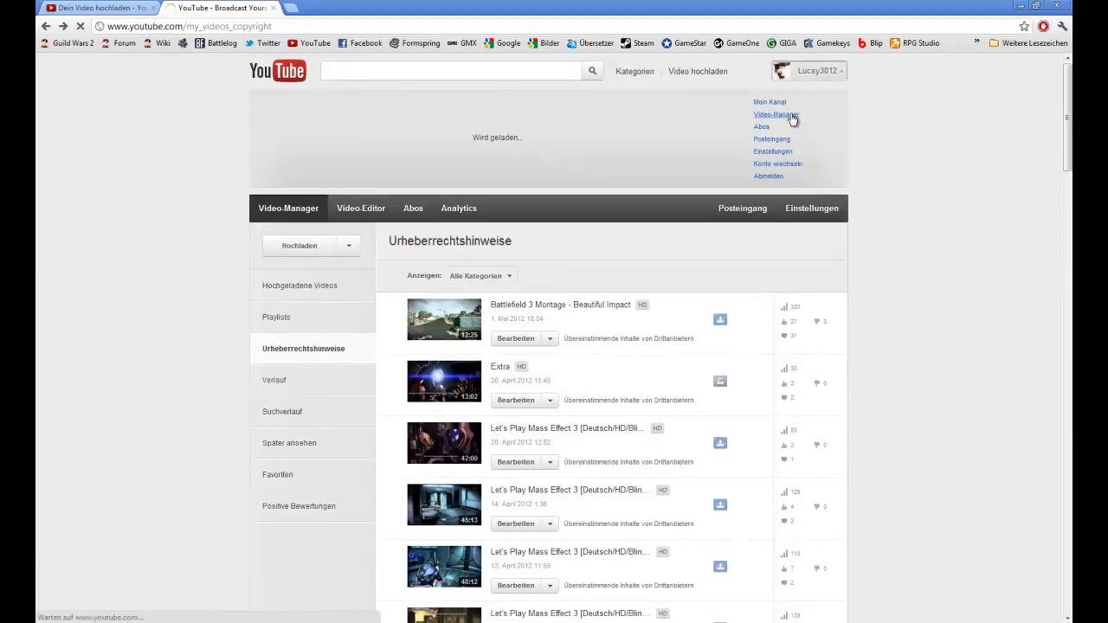
left_click(760, 171)
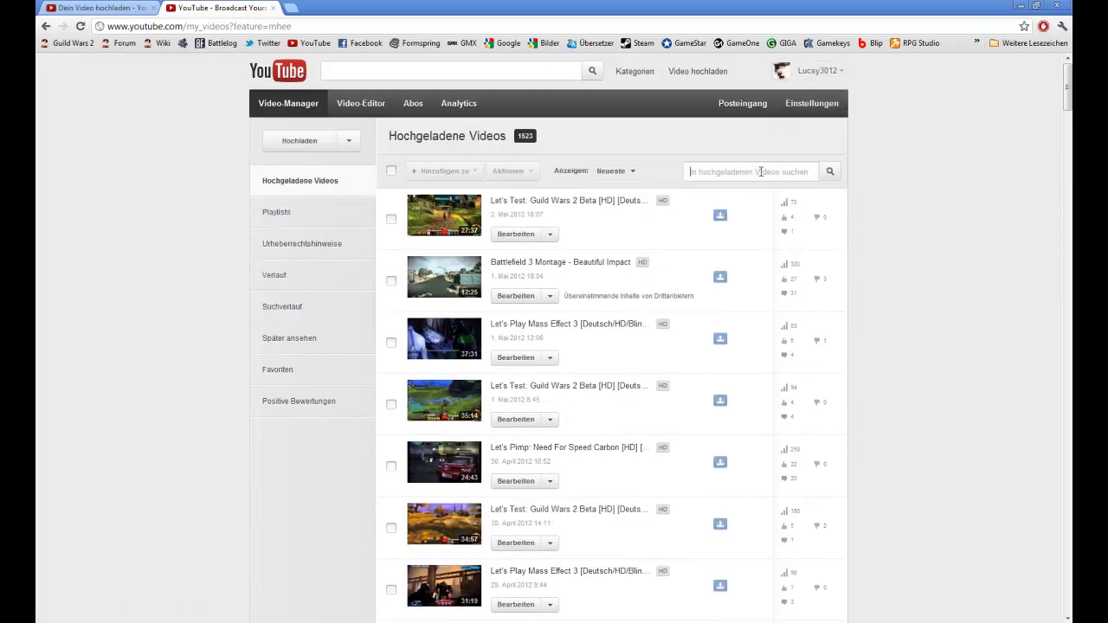
type("together part 5")
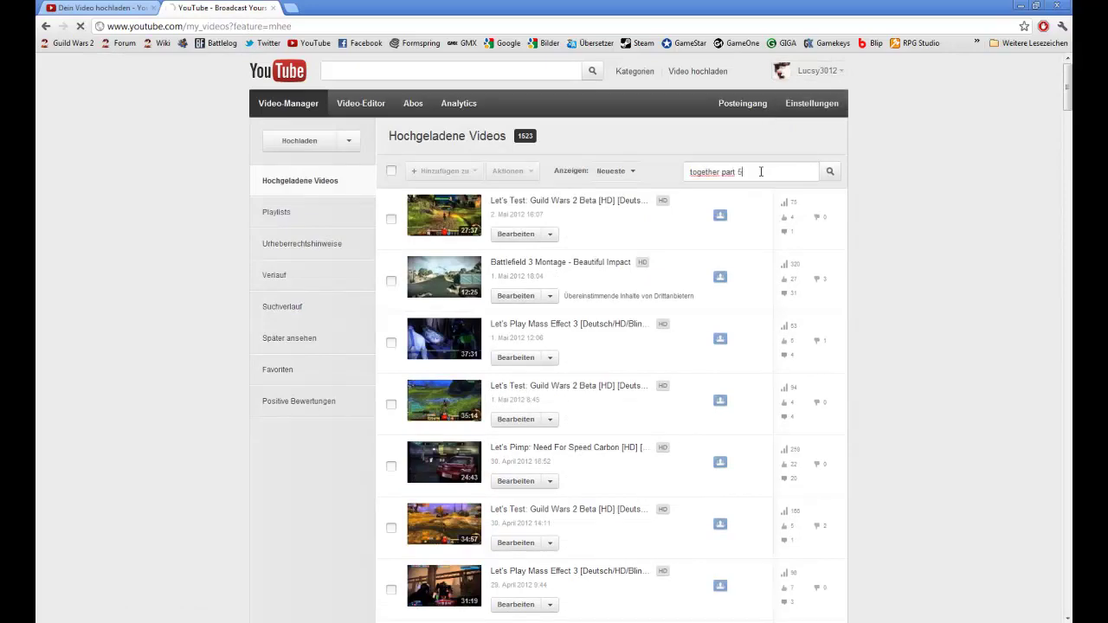
key("Return")
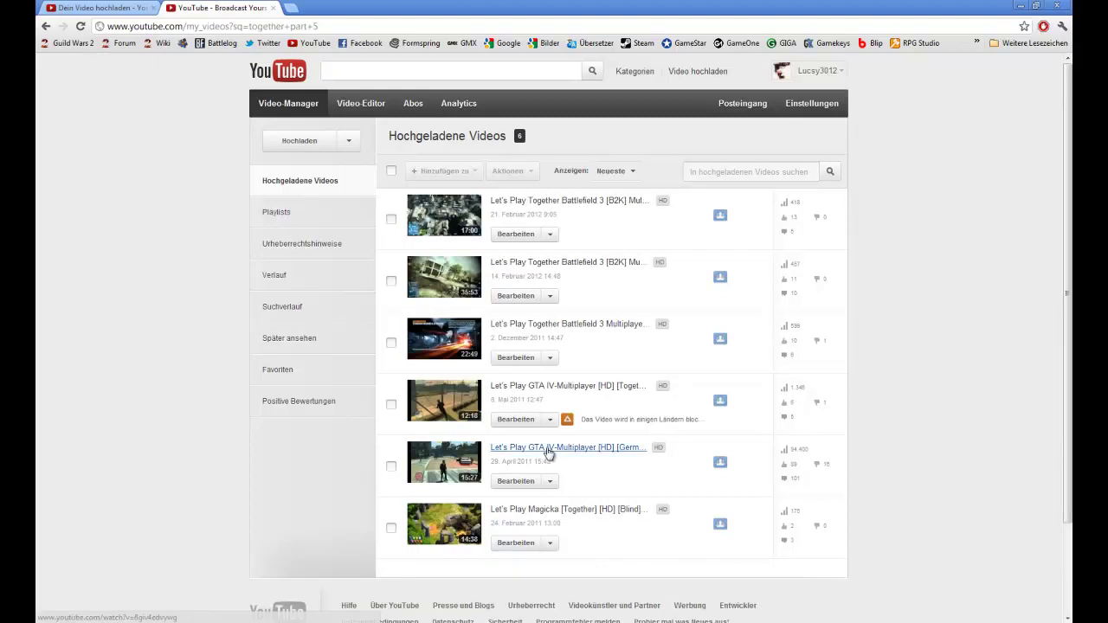
- Compare the editing options of the blocked GTA IV-Multiplayer video with those of the neighbouring videos
left_click(549, 419)
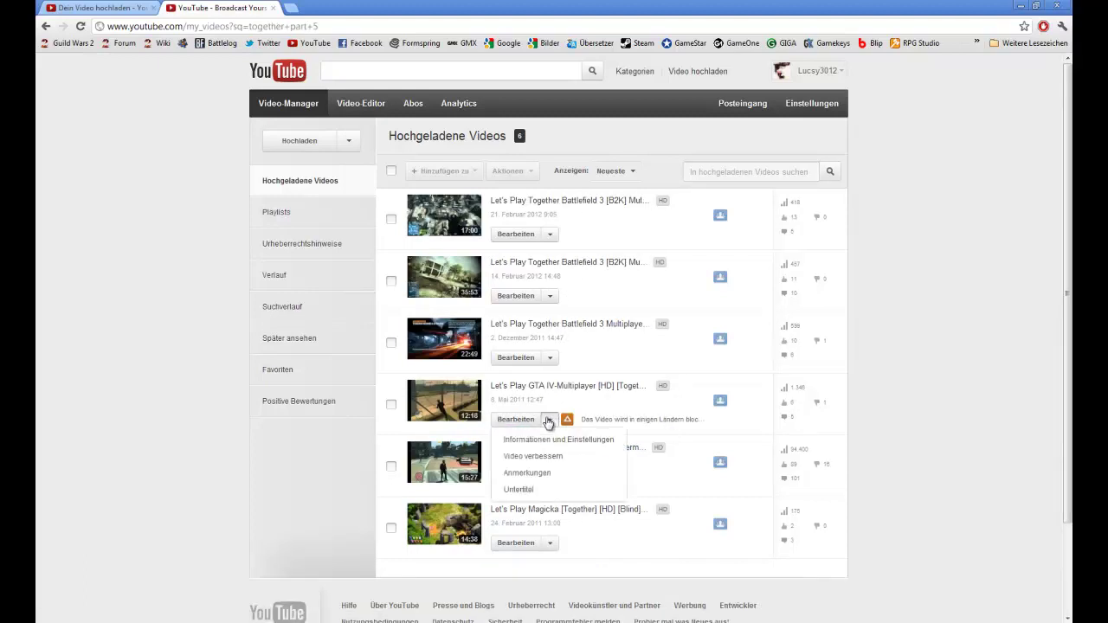
left_click(551, 482)
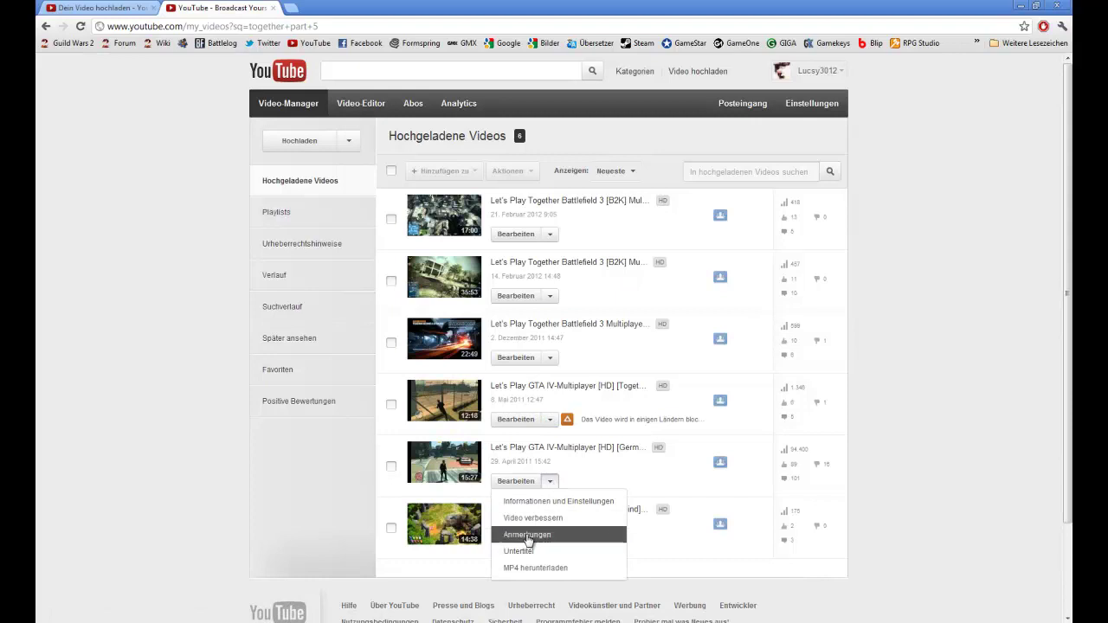
left_click(568, 421)
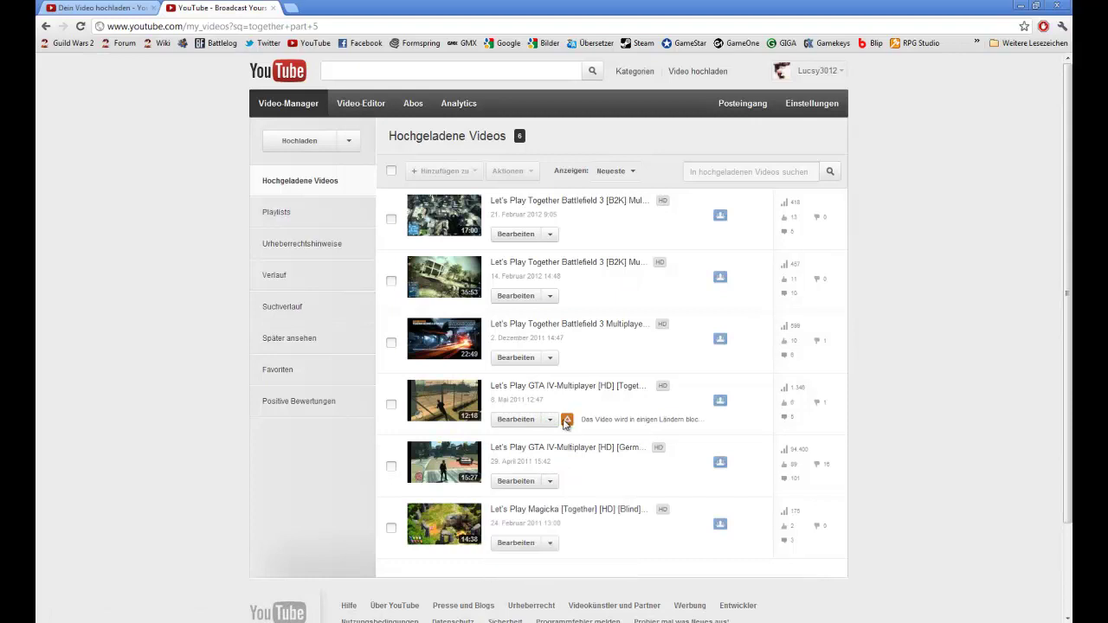
left_click(551, 420)
left_click(554, 423)
left_click(554, 360)
left_click(558, 364)
left_click(553, 422)
left_click(554, 423)
- Delete the blocked "Let's Play GTA IV-Multiplayer [HD] [Together] Part 5" video dated 8 May 2011
left_click(392, 405)
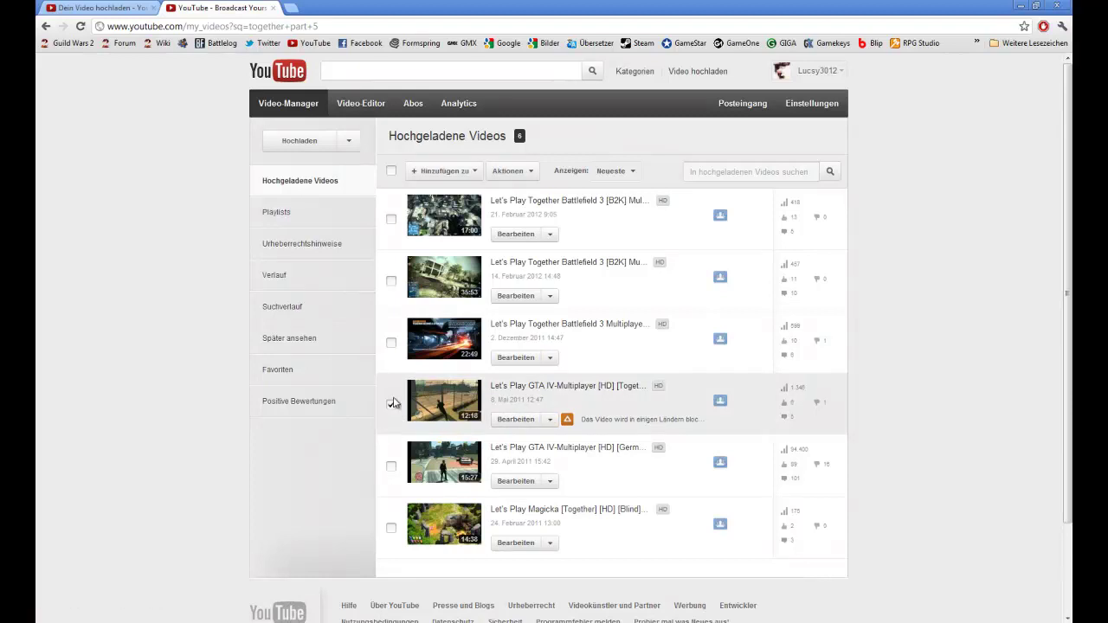
left_click(510, 172)
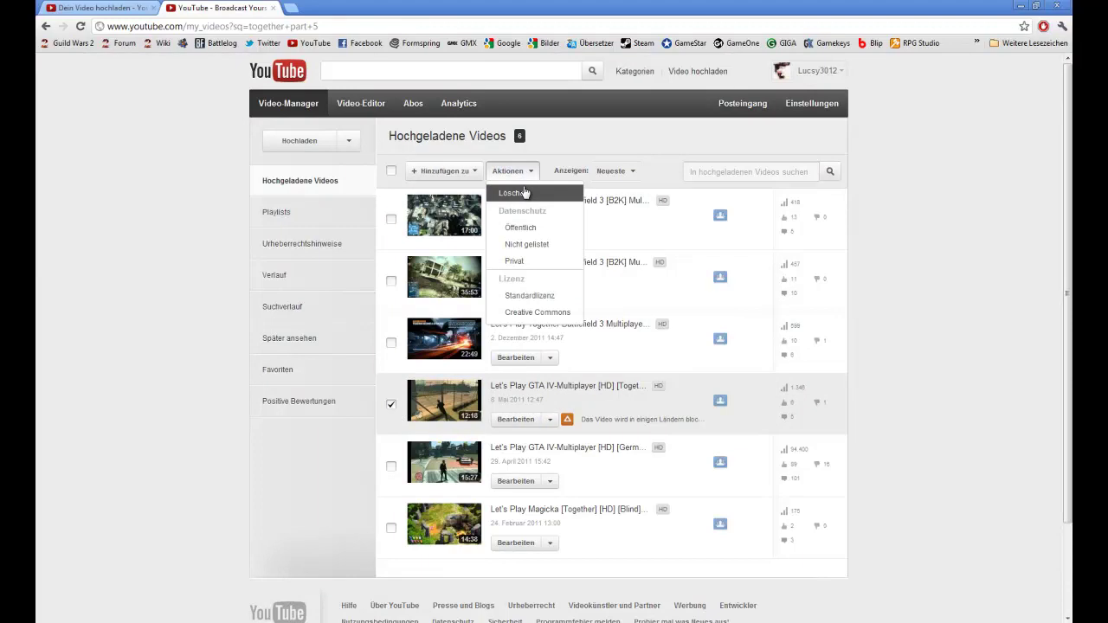
left_click(524, 192)
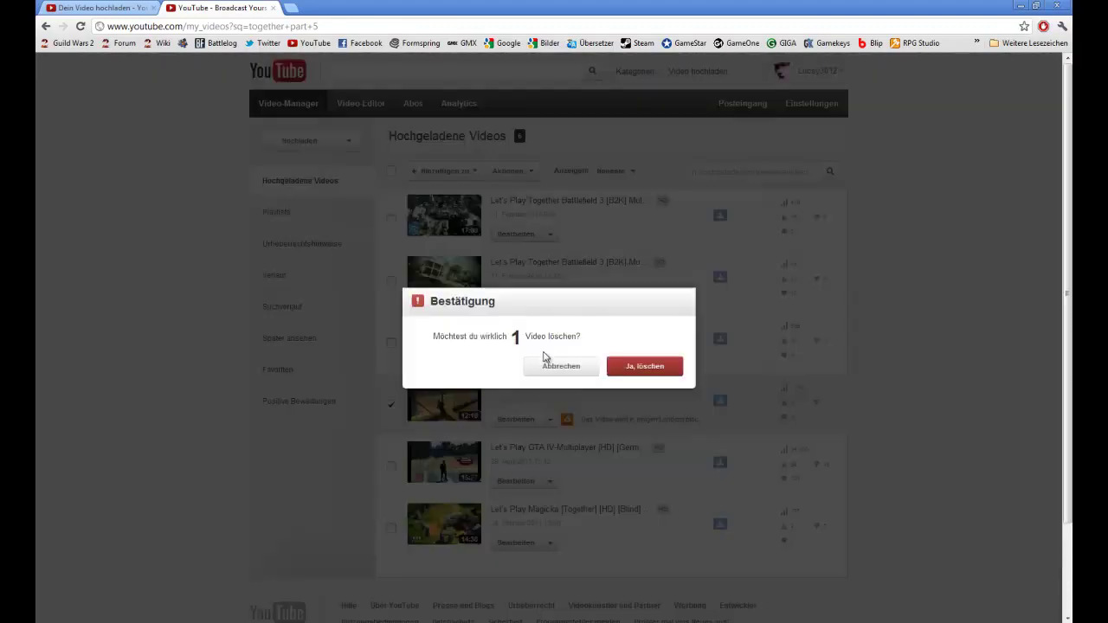
left_click(666, 370)
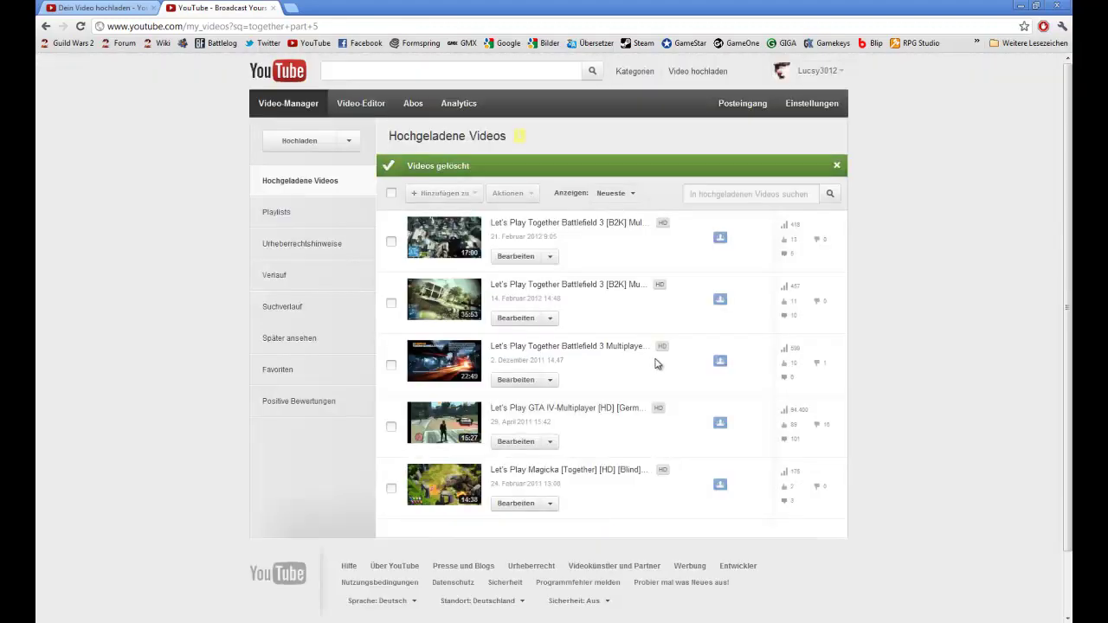
- Open the account overview from the upload page's limit note and follow the Urheberrecht link under Content-ID-Ansprüche
left_click(394, 112)
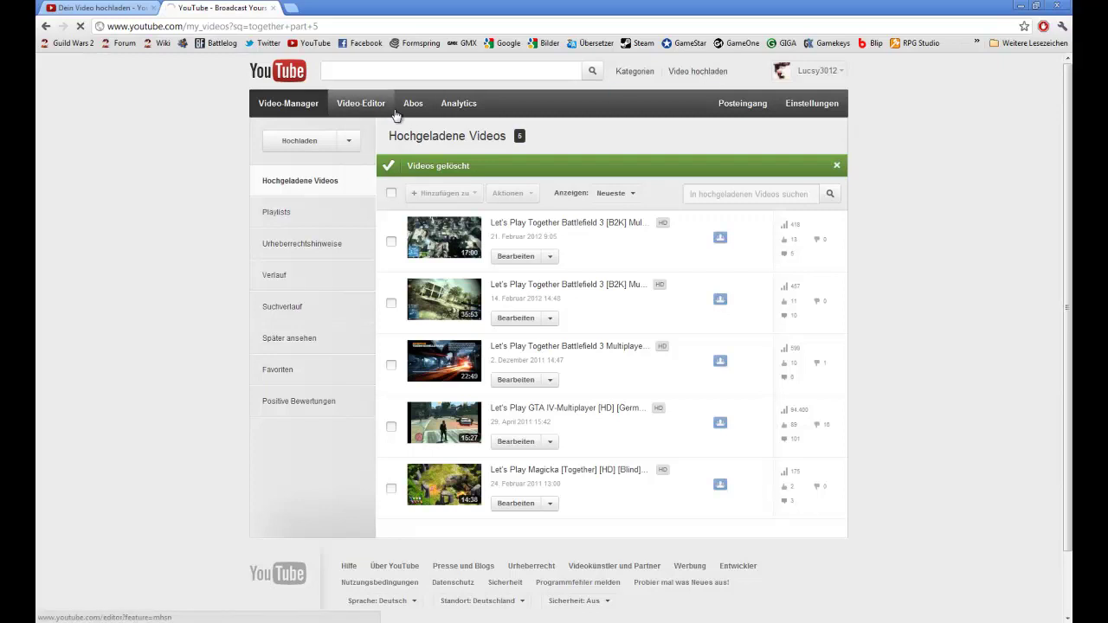
left_click(819, 83)
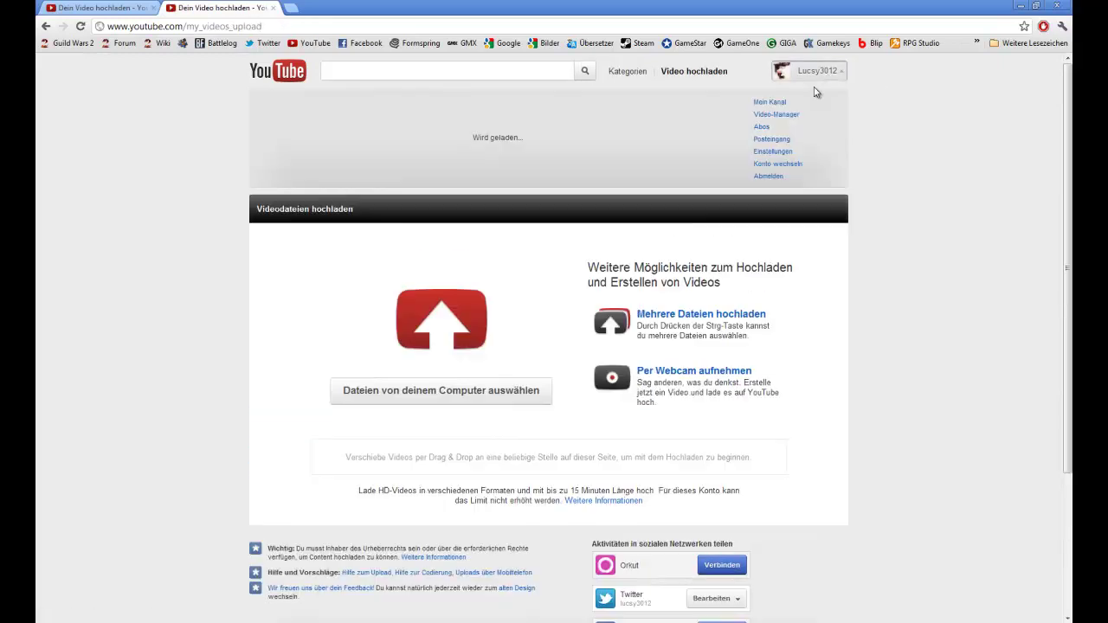
left_click(606, 502)
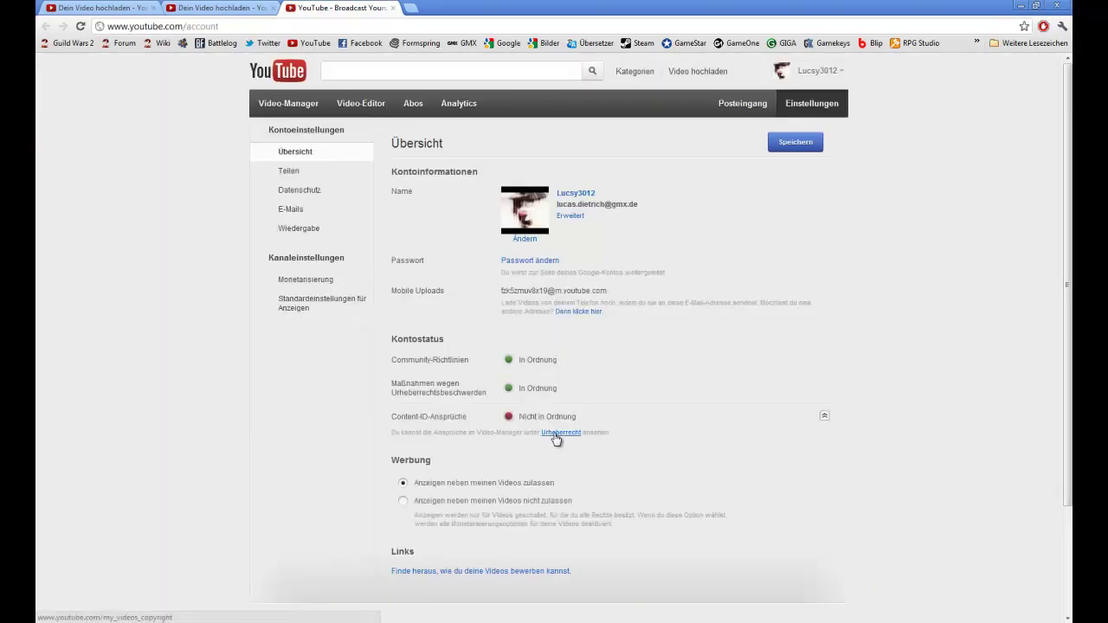
left_click(555, 435)
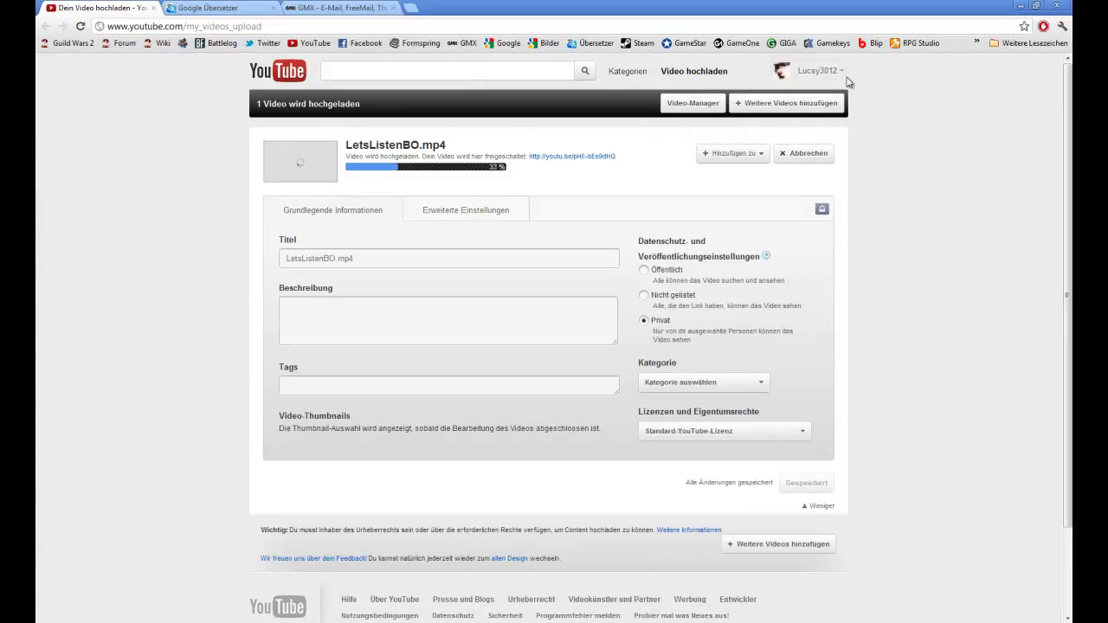
- Open the account settings in a new tab and check the Kontostatus entries
left_click(817, 72)
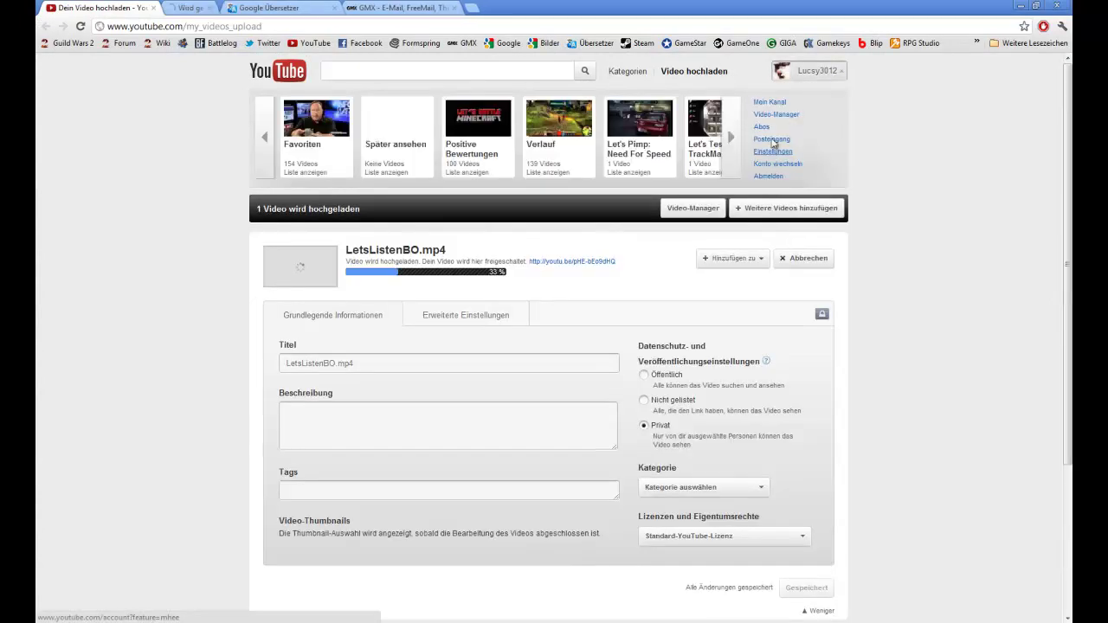
middle_click(770, 152)
left_click(221, 7)
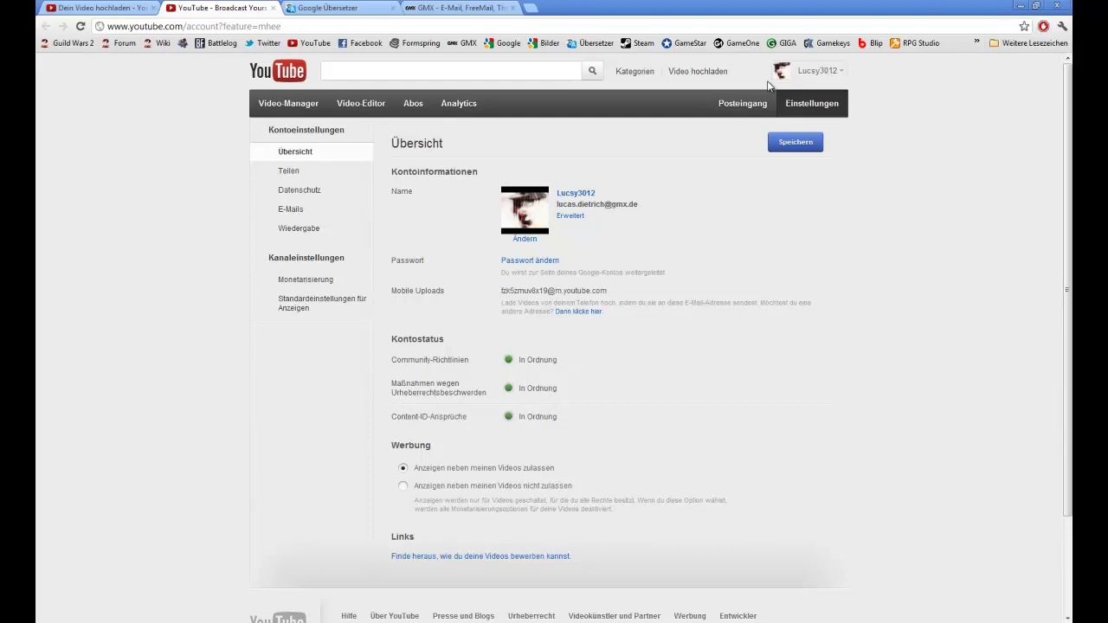
- View the copyright notice of "Battlefield 3 Montage - Beautiful Impact" from the Video-Manager and return to the uploaded videos
left_click(809, 71)
left_click(779, 117)
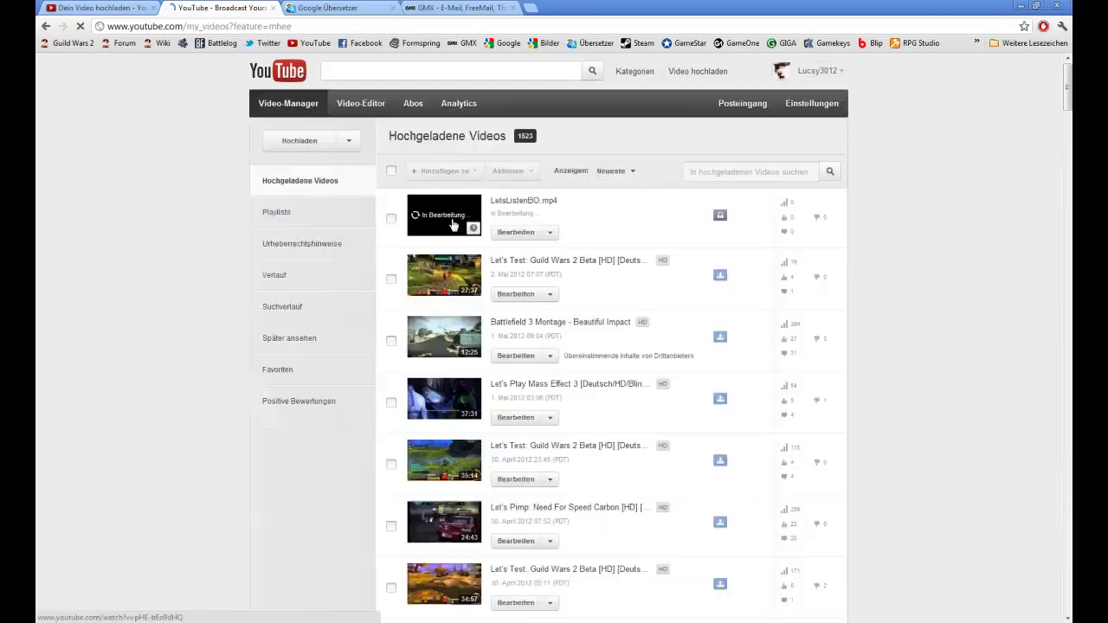
left_click(594, 353)
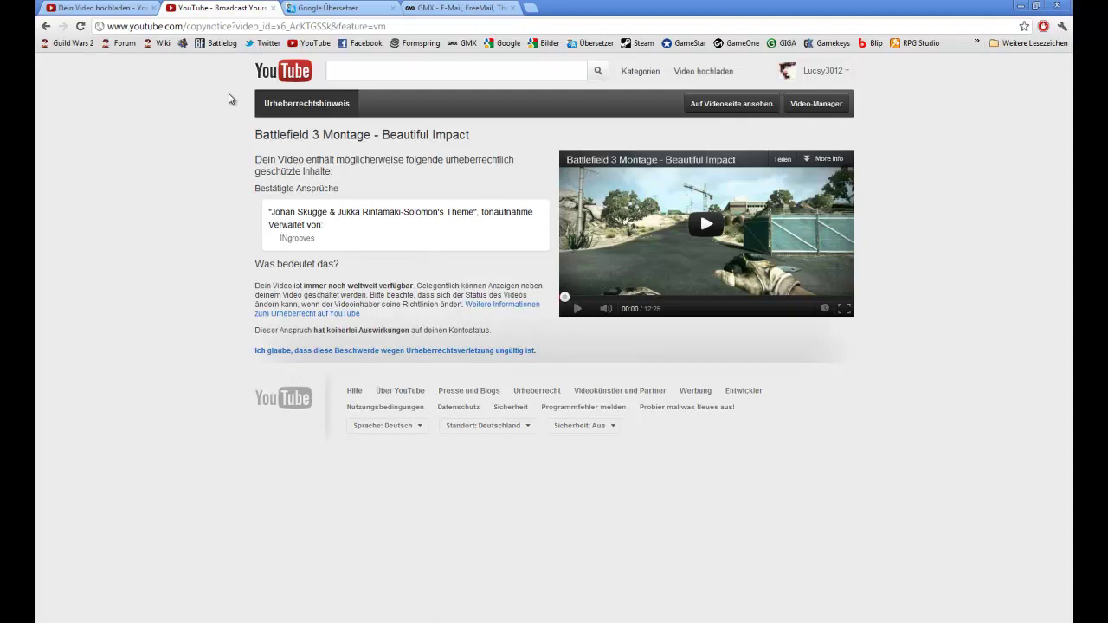
left_click(48, 28)
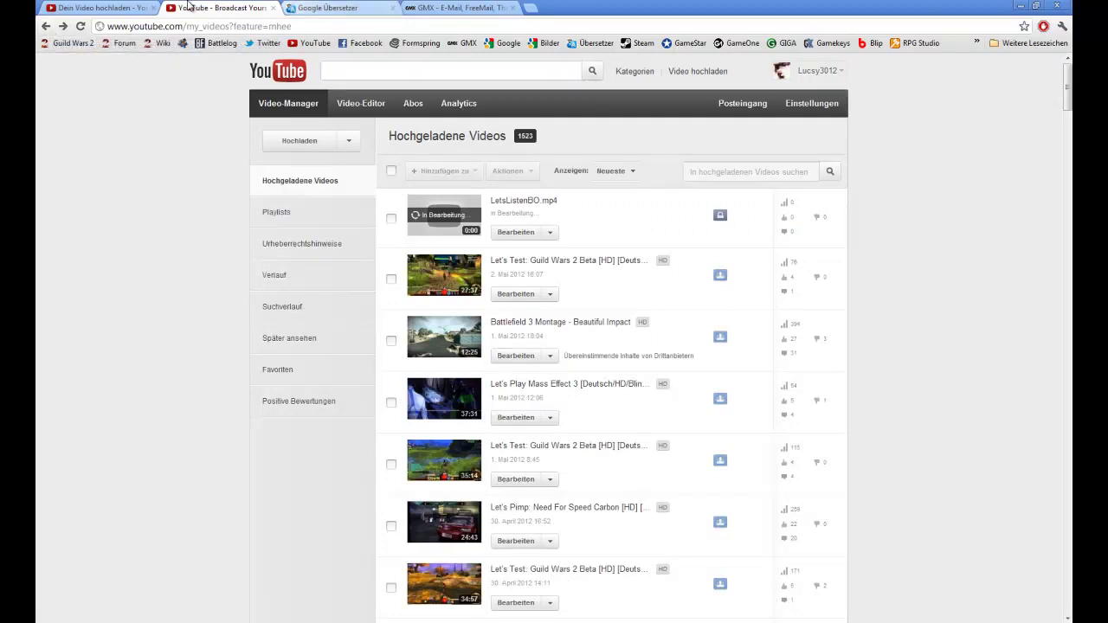
- Close the GMX and Google Übersetzer tabs and return to the Video-Manager tab
left_click(91, 7)
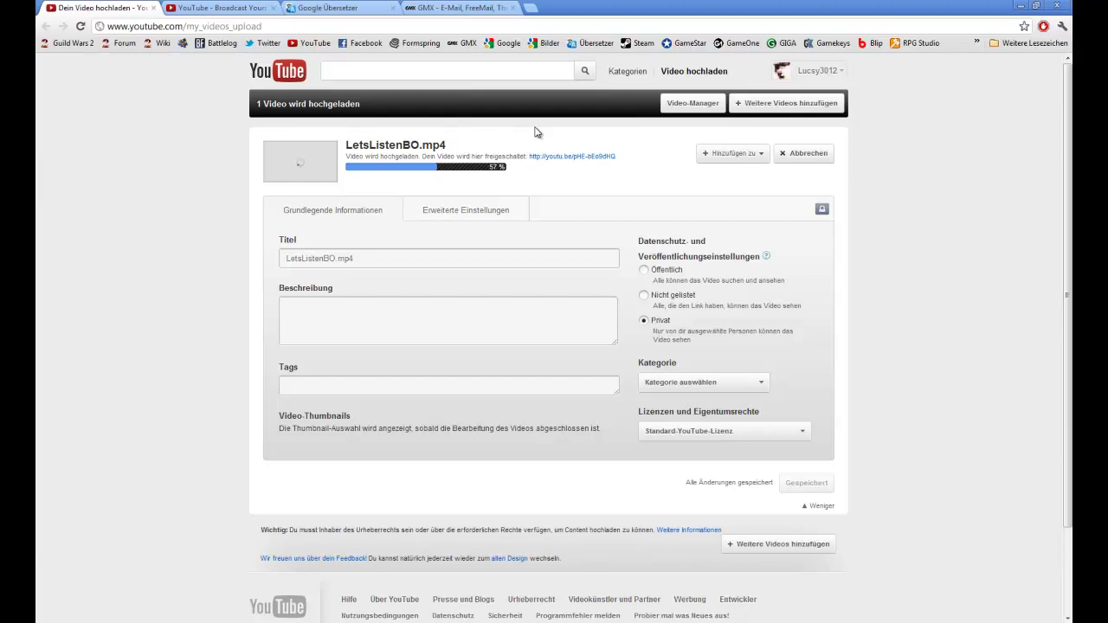
left_click(512, 8)
left_click(392, 8)
left_click(221, 8)
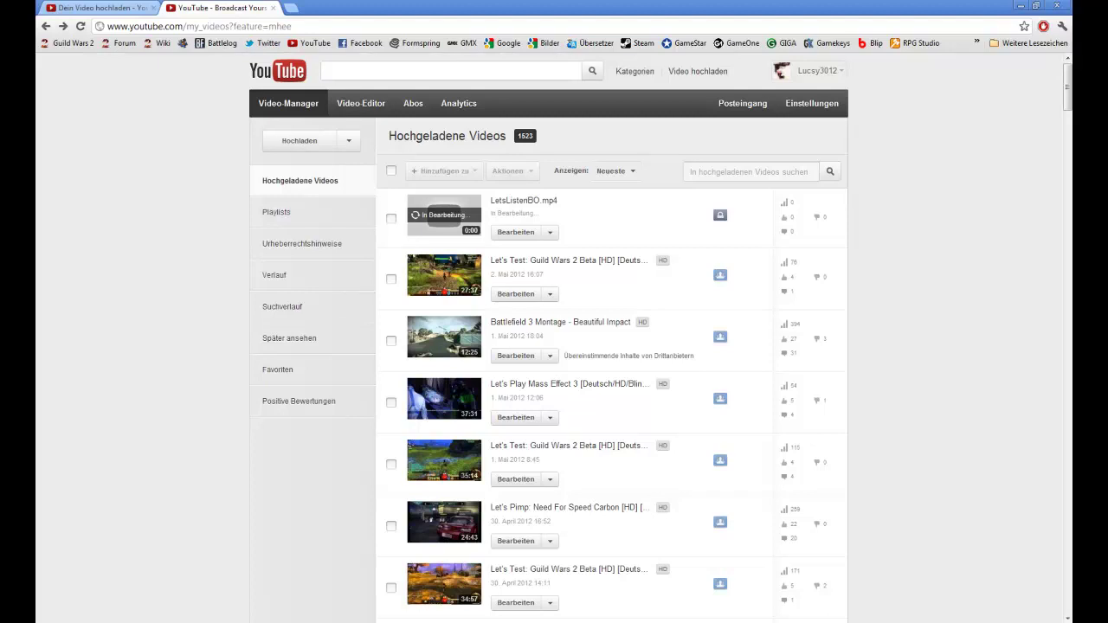
- Check the length of the jc1 video in the desktop's jc1 folder and close the folder
key("super+d")
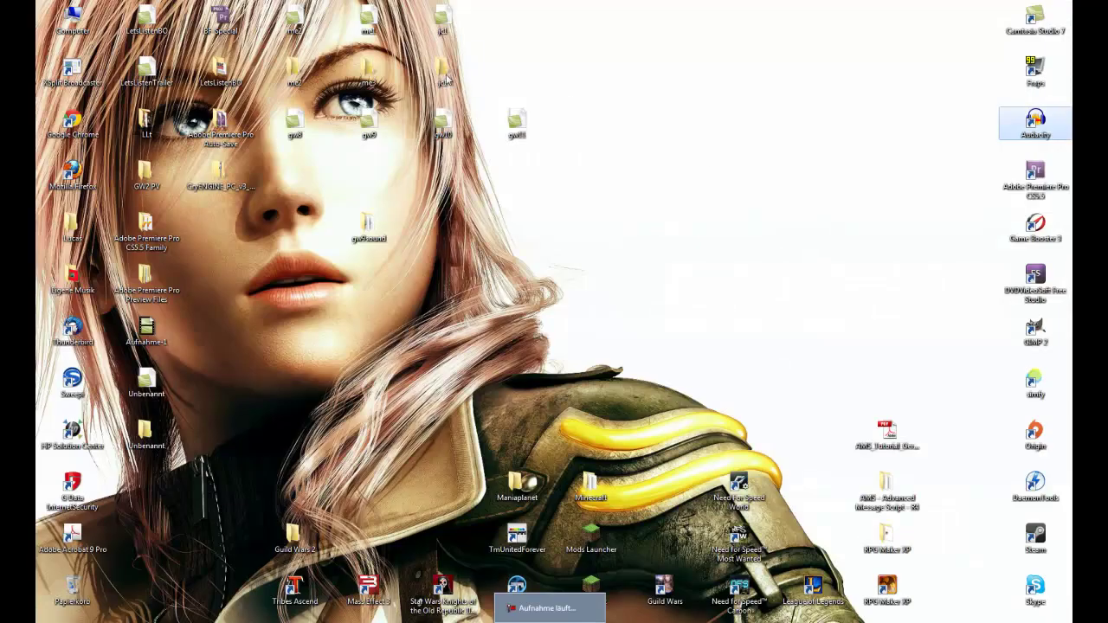
double_click(444, 74)
left_click(455, 220)
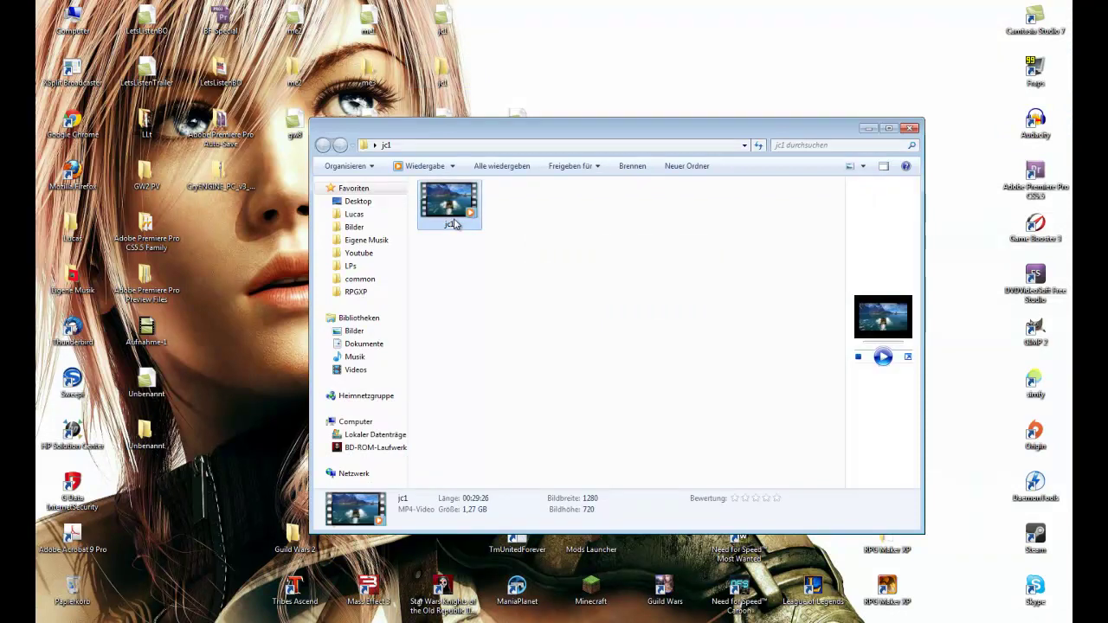
left_click(909, 129)
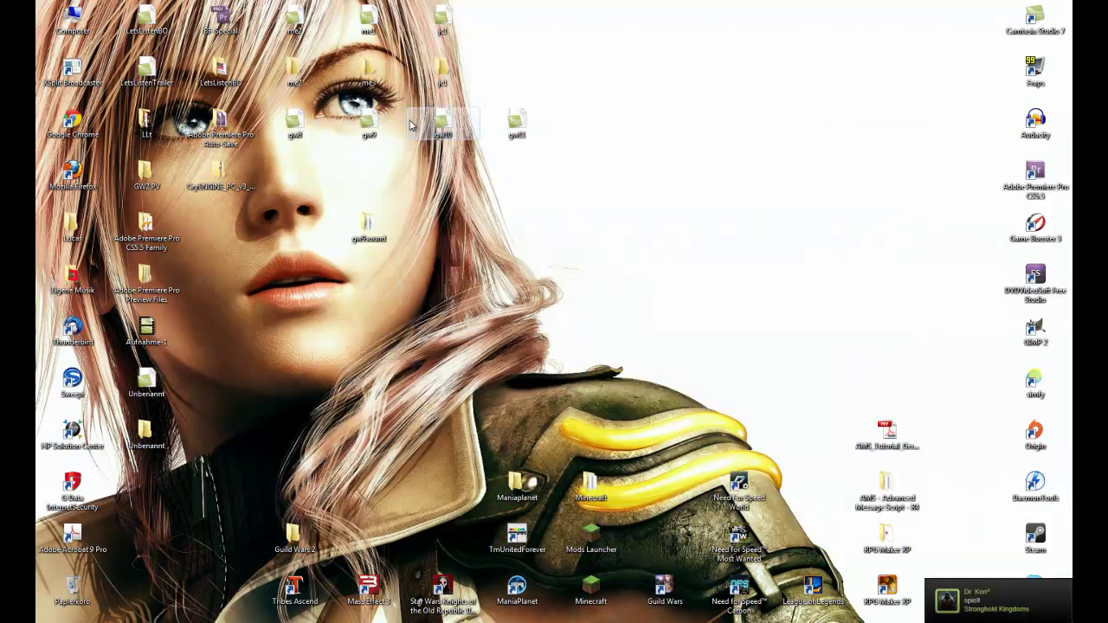
- Check the length of the me1 video in the desktop's me3 folder and close the folder
double_click(368, 71)
left_click(447, 243)
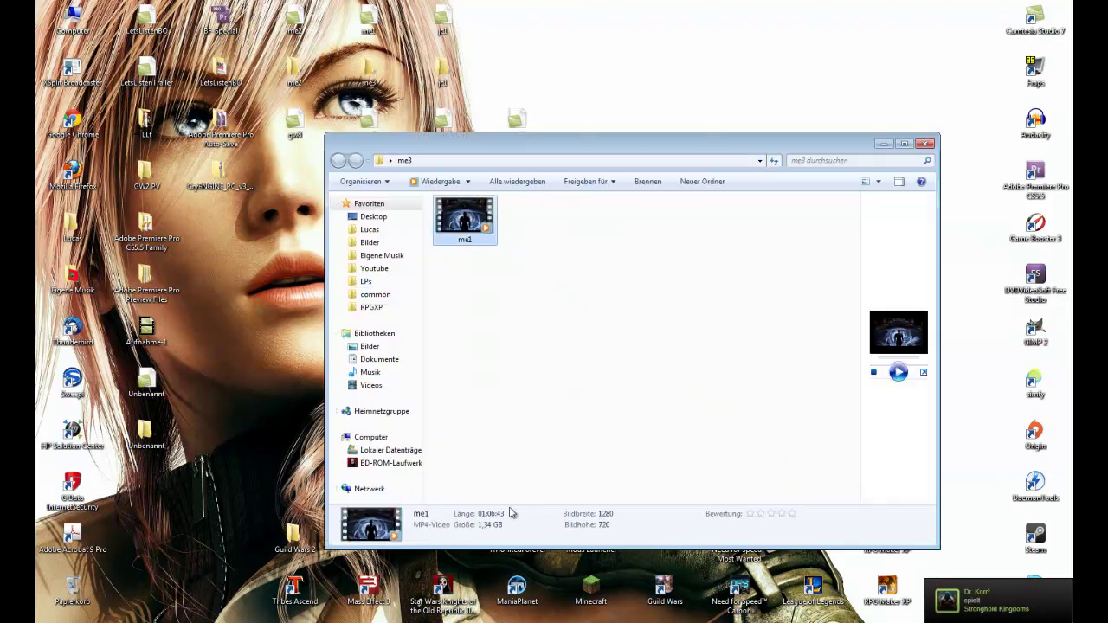
left_click(925, 143)
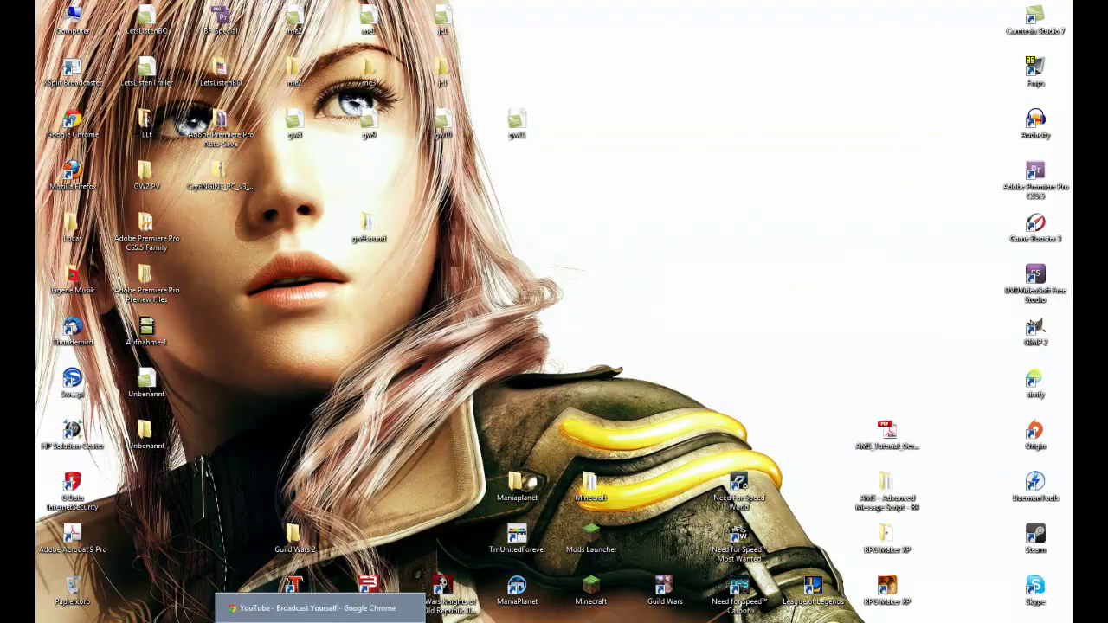
- Switch to Chrome, check the notice on the LetsListenBO.mp4 upload page and review the Kontostatus entries in the account settings
key("alt+Tab")
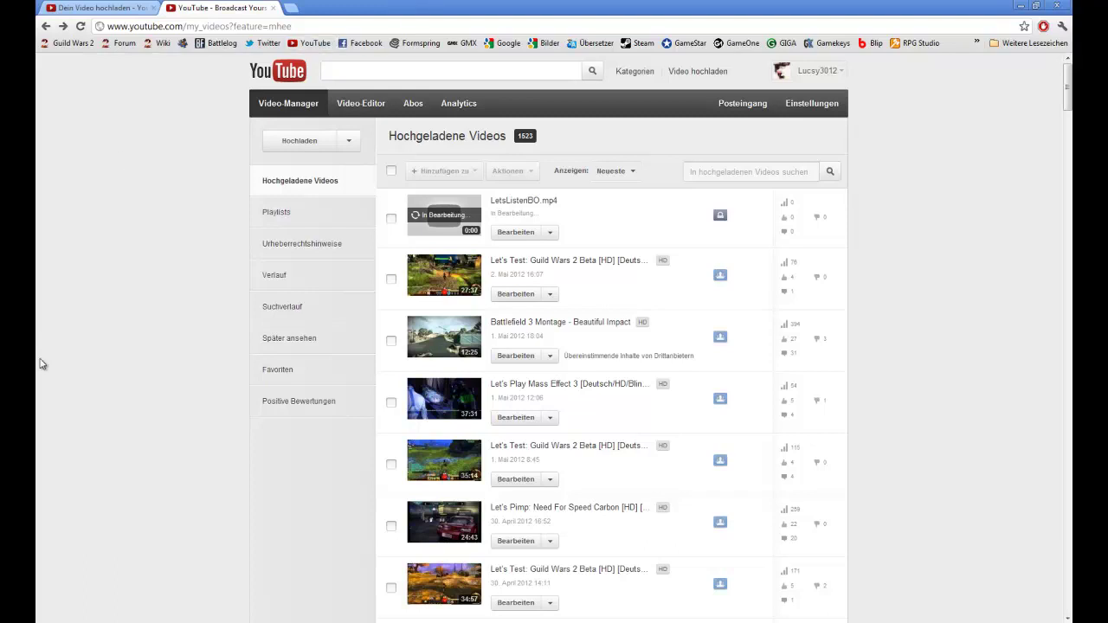
left_click(66, 7)
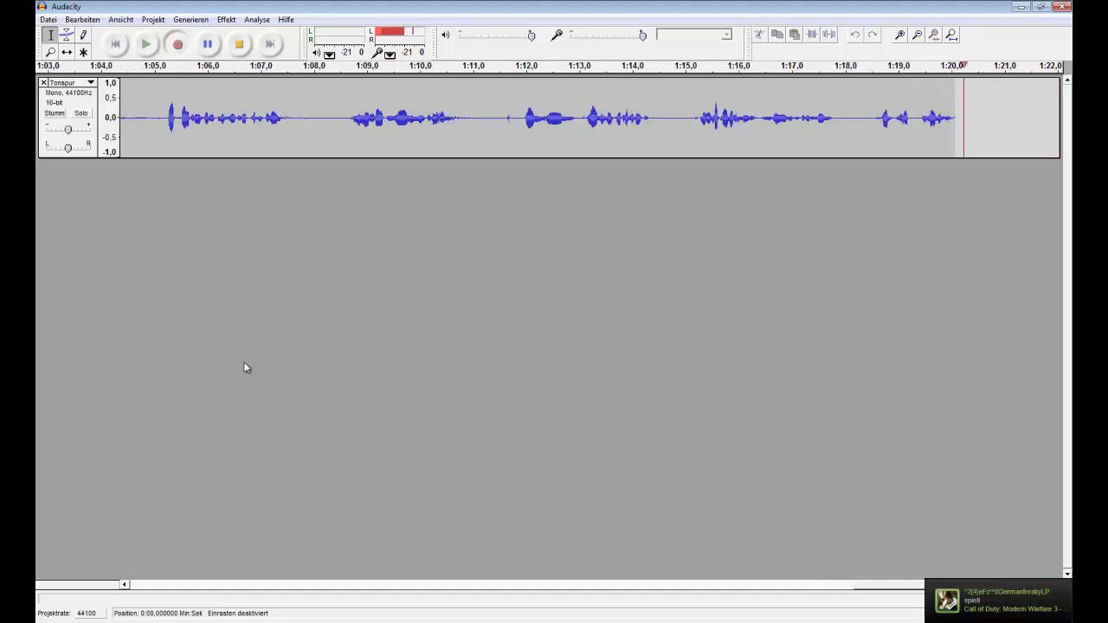
key("alt+Tab")
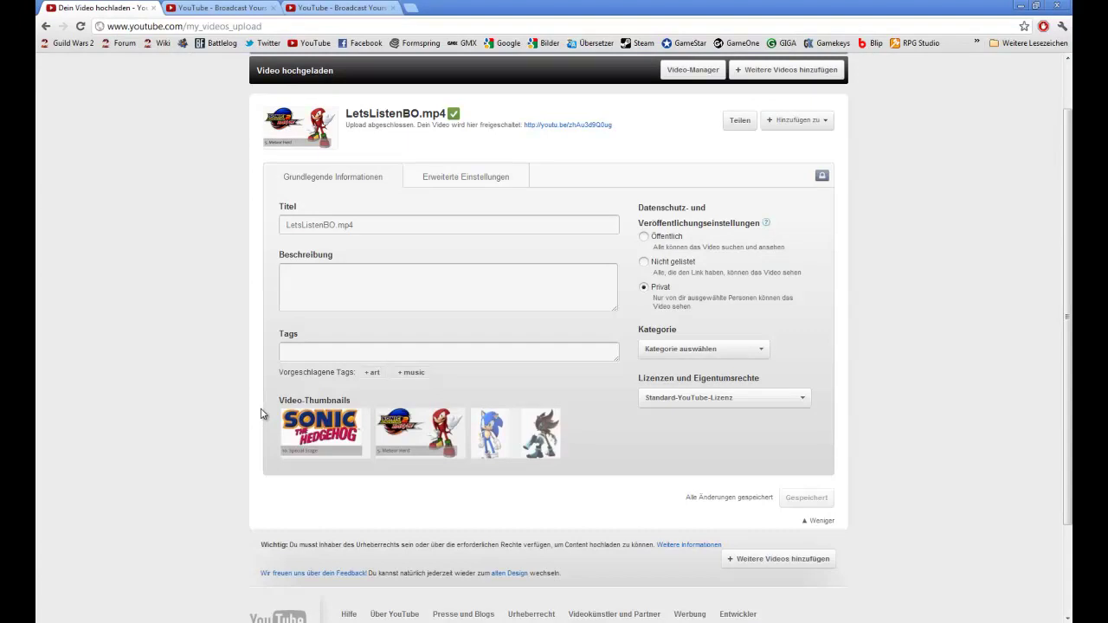
scroll(249, 439, "up", 1)
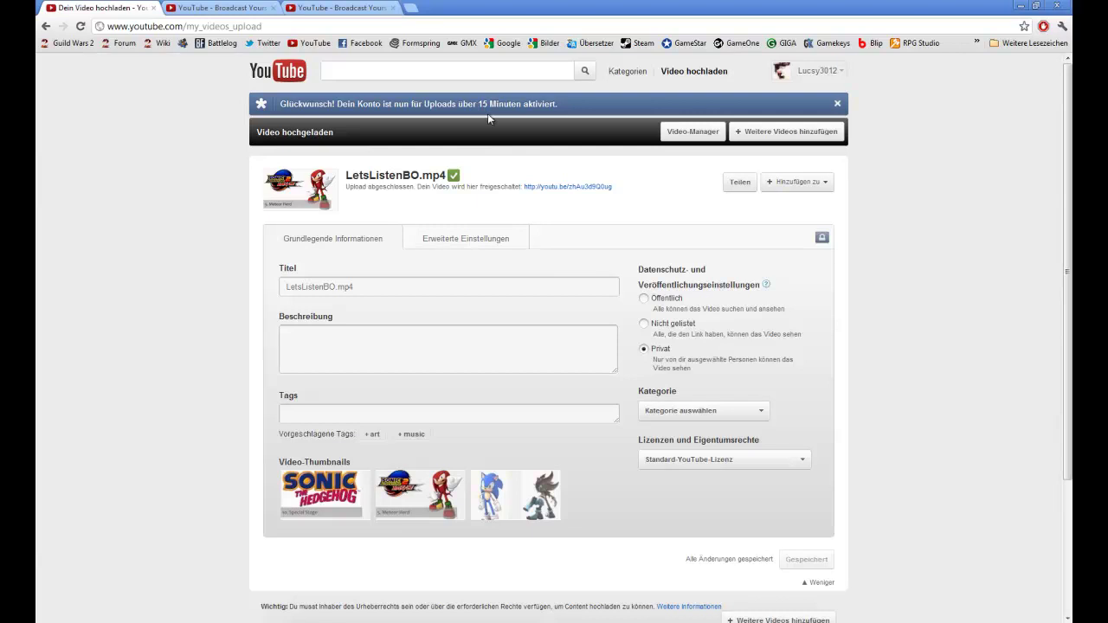
left_click(289, 11)
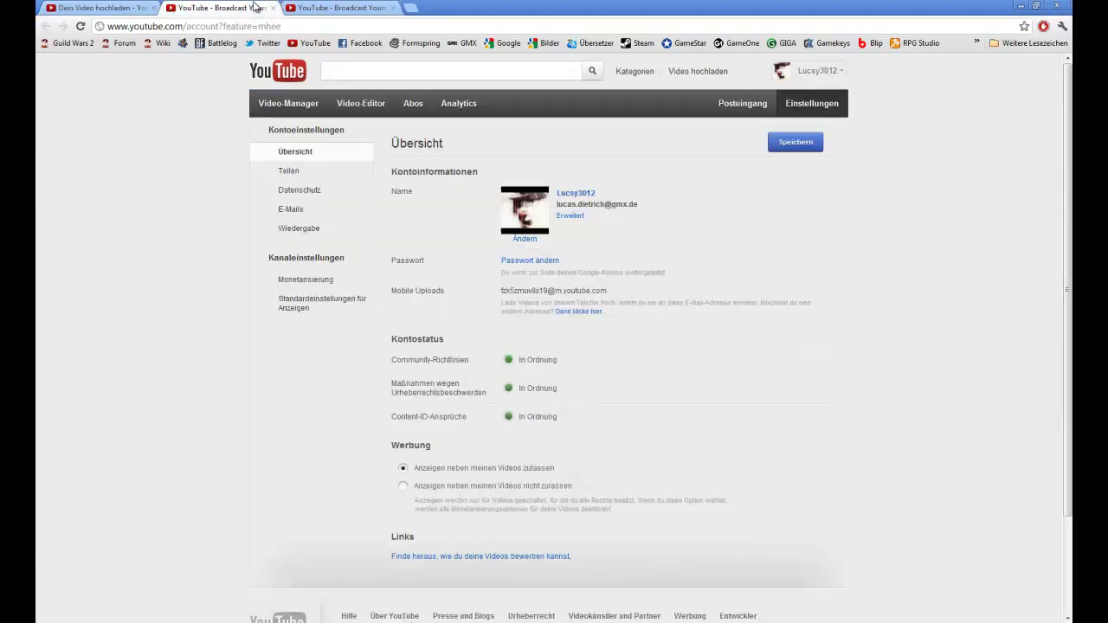
- View the help article behind the "Let's Listen to... Best of Sonic" rejection notice, close its tab and return to the LetsListenBO.mp4 upload page
left_click(359, 8)
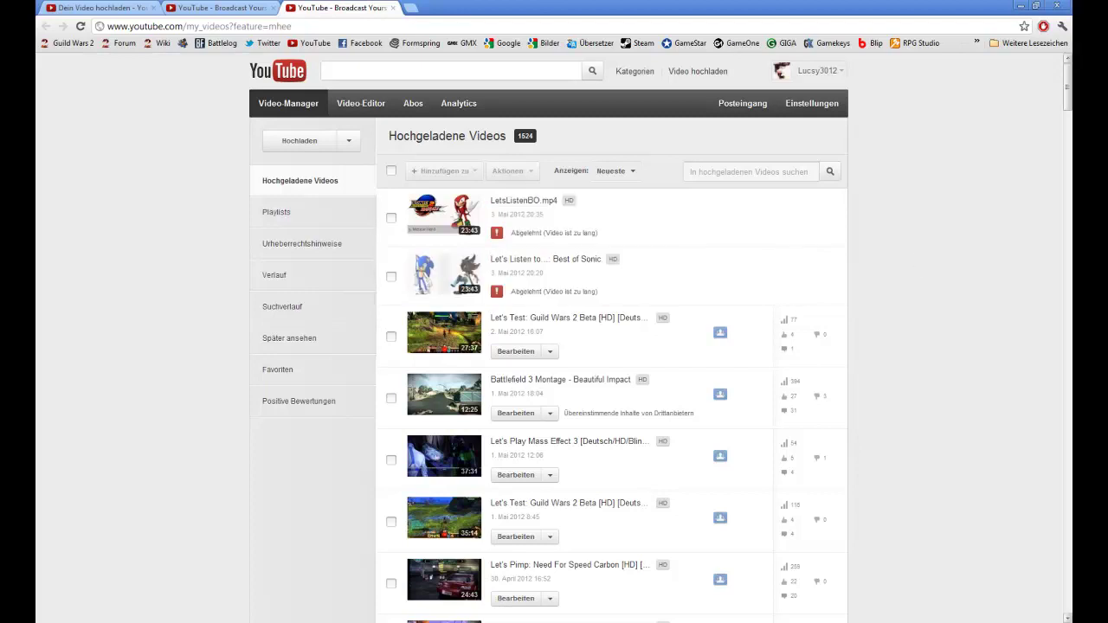
left_click(552, 291)
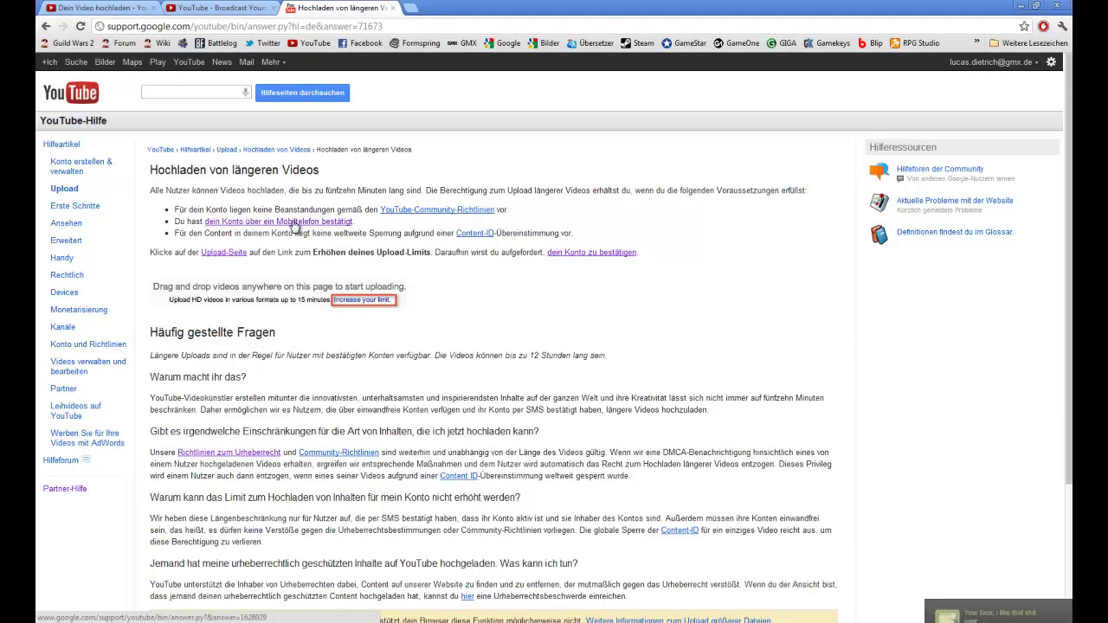
middle_click(350, 14)
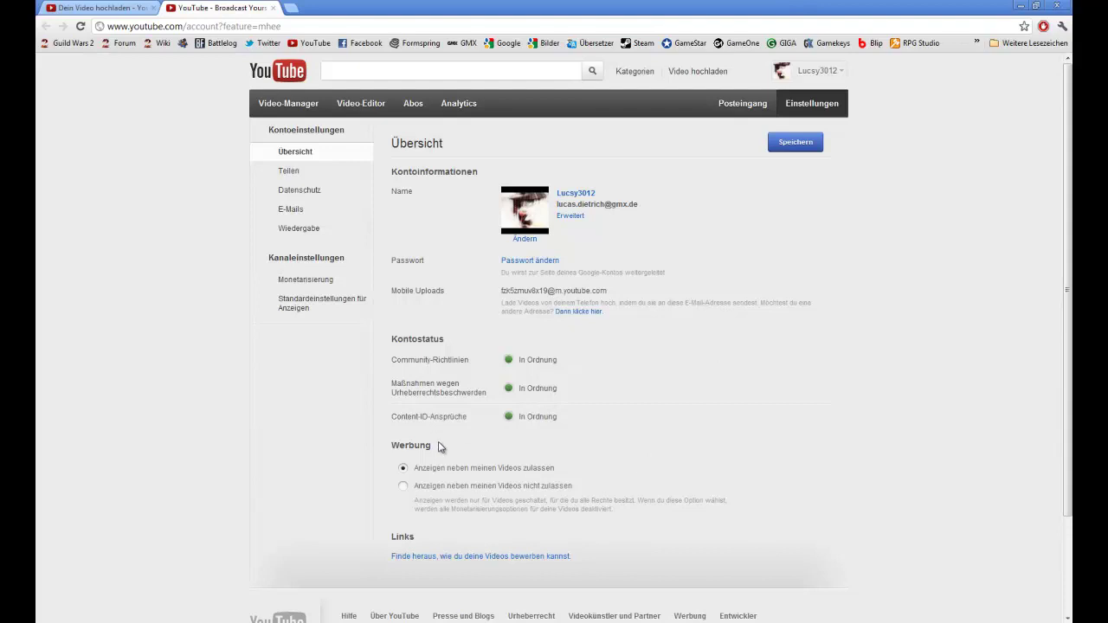
left_click(99, 8)
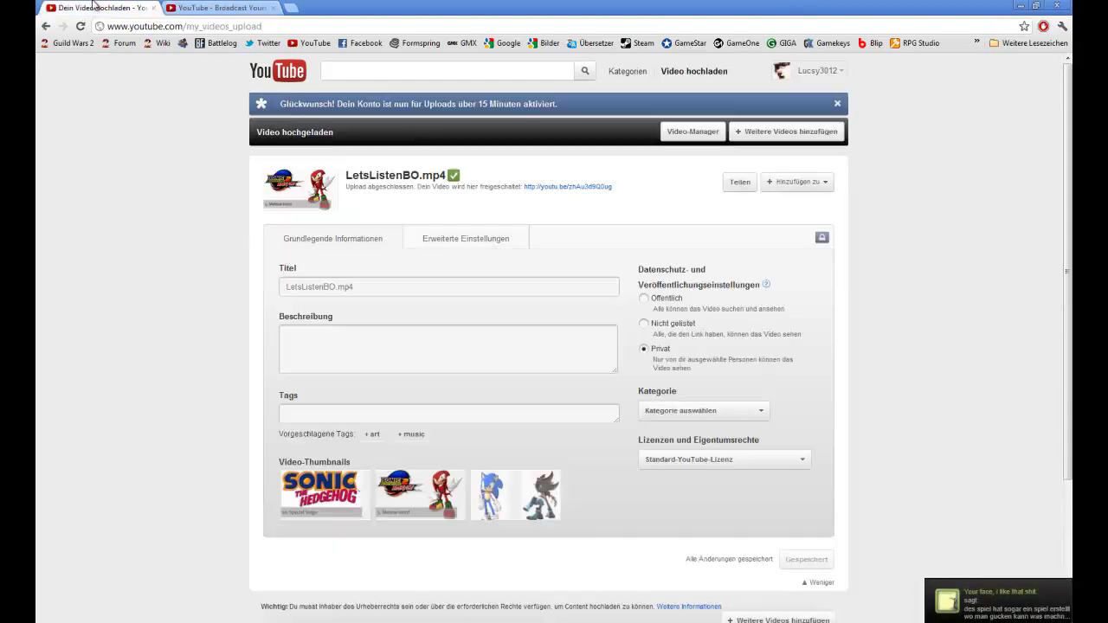